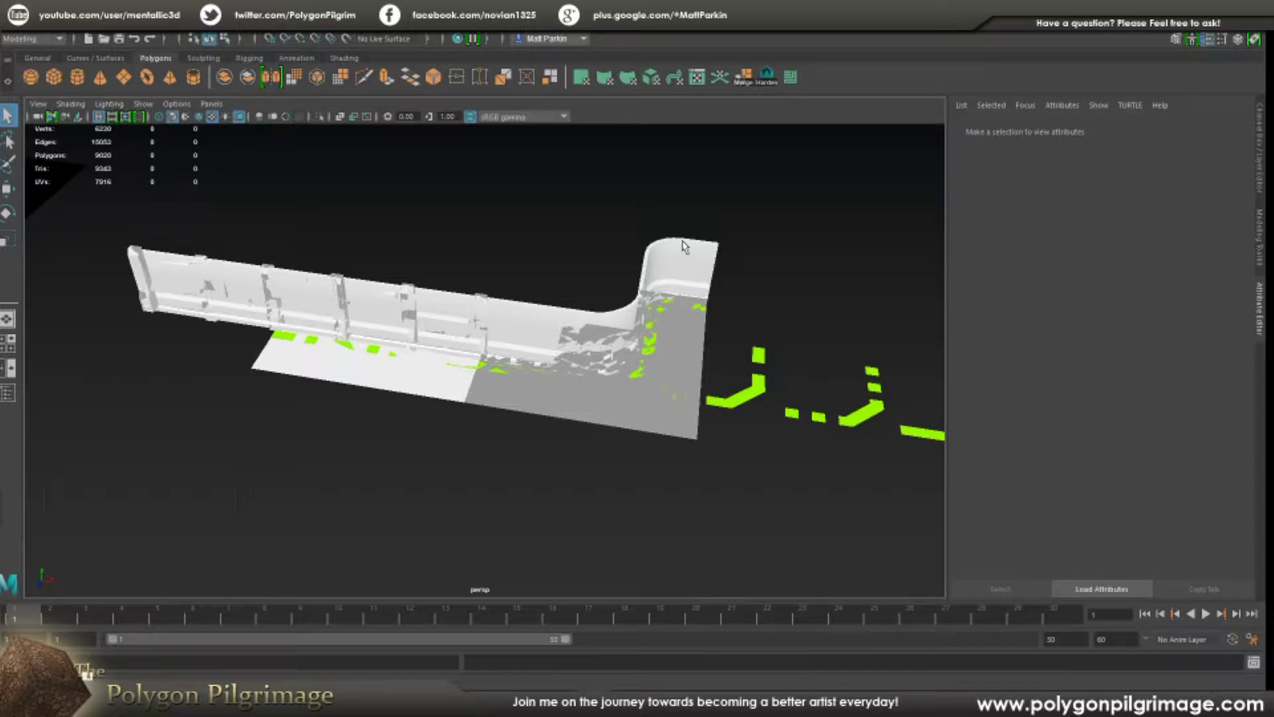
Step: Examine the wall module and the room model from close up and far away for flickering surfaces
{"action": "left_click_drag", "start_coordinate": [581, 262], "coordinate": [790, 373], "text": "alt"}
{"action": "scroll", "coordinate": [435, 340], "scroll_direction": "up", "scroll_amount": 6}
{"action": "middle_click_drag", "start_coordinate": [436, 340], "coordinate": [581, 458], "text": "alt"}
{"action": "scroll", "coordinate": [495, 370], "scroll_direction": "up", "scroll_amount": 5}
{"action": "middle_click_drag", "start_coordinate": [498, 375], "coordinate": [589, 474], "text": "alt"}
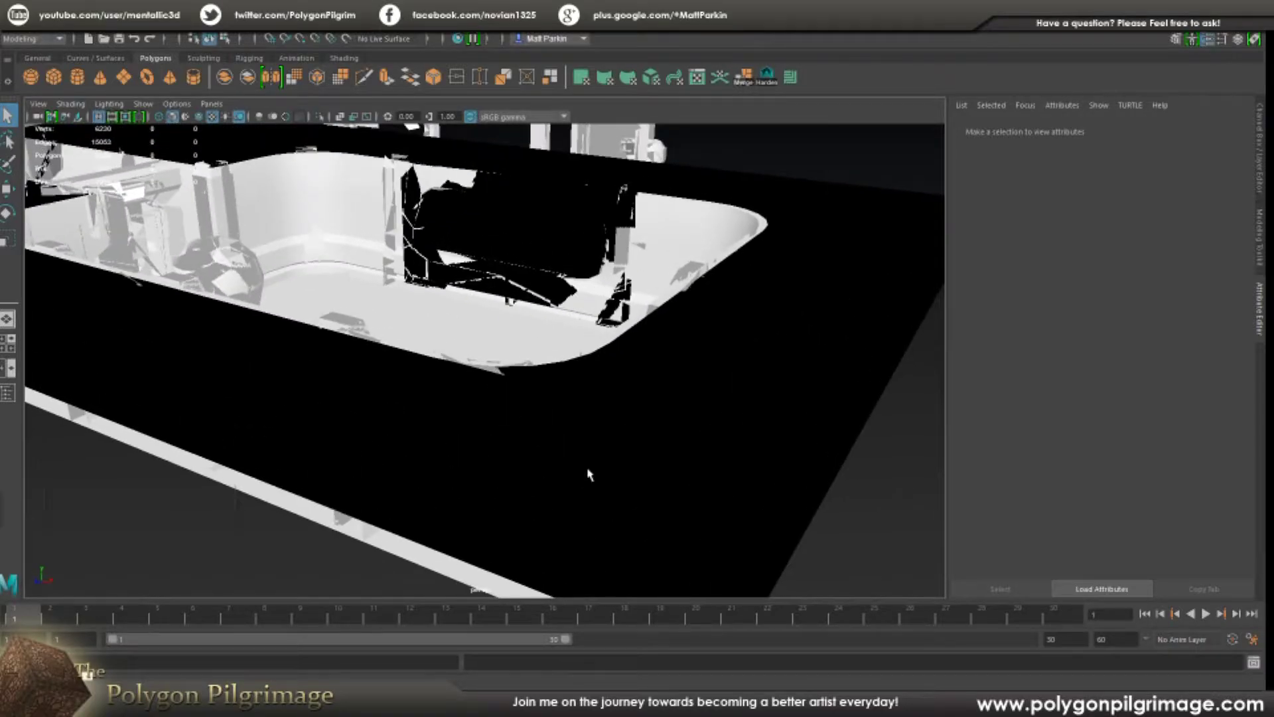
{"action": "scroll", "coordinate": [576, 426], "scroll_direction": "down", "scroll_amount": 2}
{"action": "scroll", "coordinate": [578, 408], "scroll_direction": "down", "scroll_amount": 8}
{"action": "left_click_drag", "start_coordinate": [556, 386], "coordinate": [677, 401], "text": "alt"}
{"action": "middle_click_drag", "start_coordinate": [677, 401], "coordinate": [549, 344], "text": "alt"}
{"action": "mouse_move", "coordinate": [549, 344]}
{"action": "right_mouse_down", "text": "alt"}
{"action": "mouse_move", "coordinate": [88, 365]}
{"action": "mouse_move", "coordinate": [555, 348]}
{"action": "right_mouse_up", "text": "alt"}
{"action": "scroll", "coordinate": [555, 348], "scroll_direction": "down", "scroll_amount": 4}
{"action": "scroll", "coordinate": [542, 334], "scroll_direction": "up", "scroll_amount": 7}
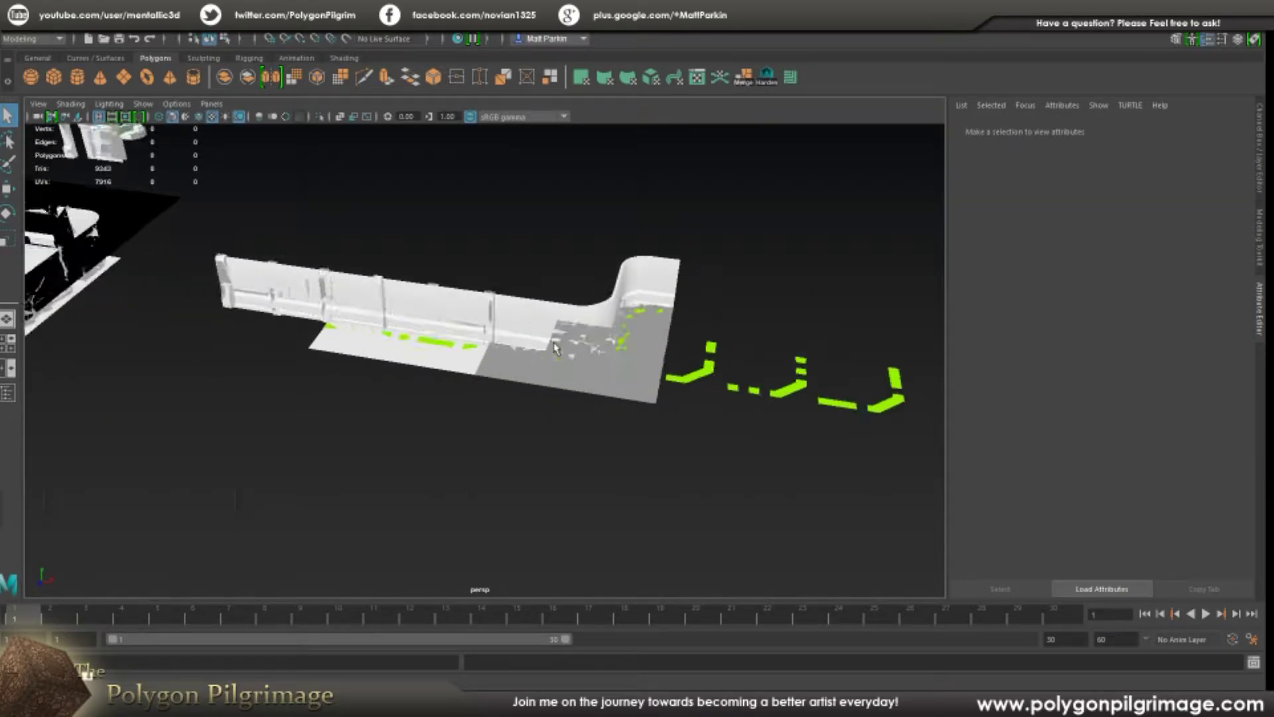
{"action": "left_click_drag", "start_coordinate": [542, 334], "coordinate": [518, 278], "text": "alt"}
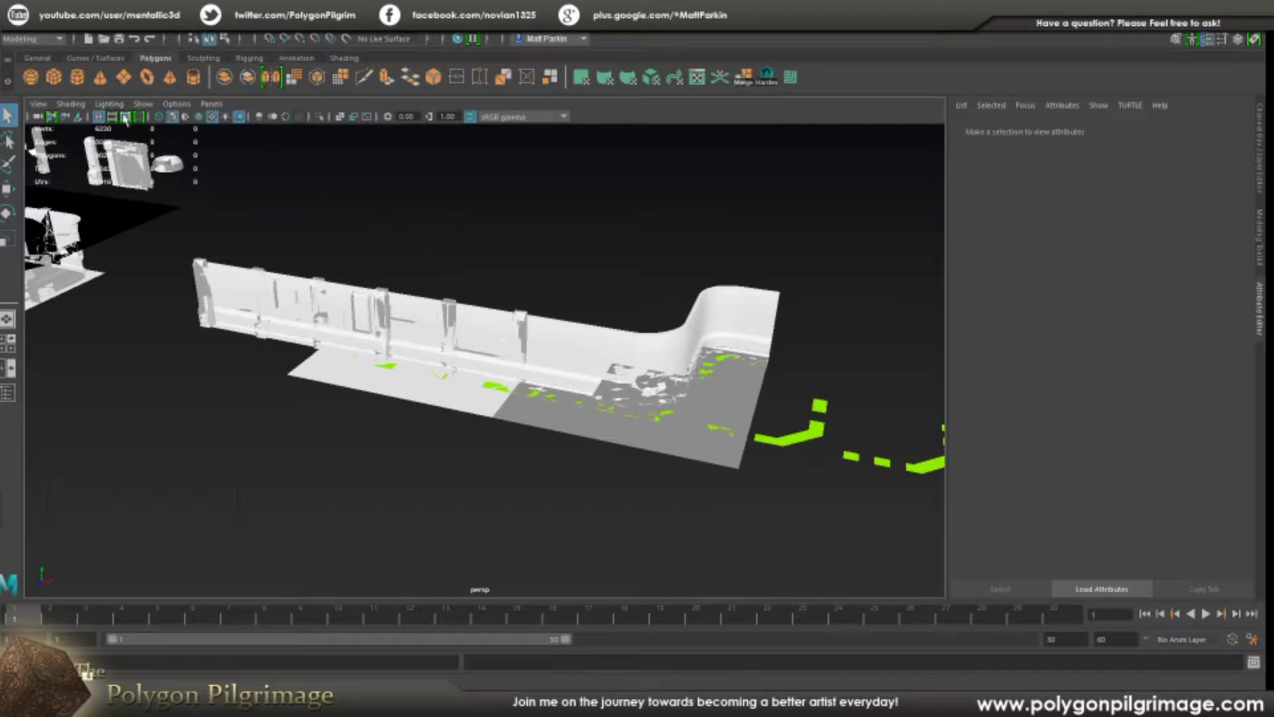
Step: Open the attributes of the perspective view's camera
{"action": "key", "text": "space"}
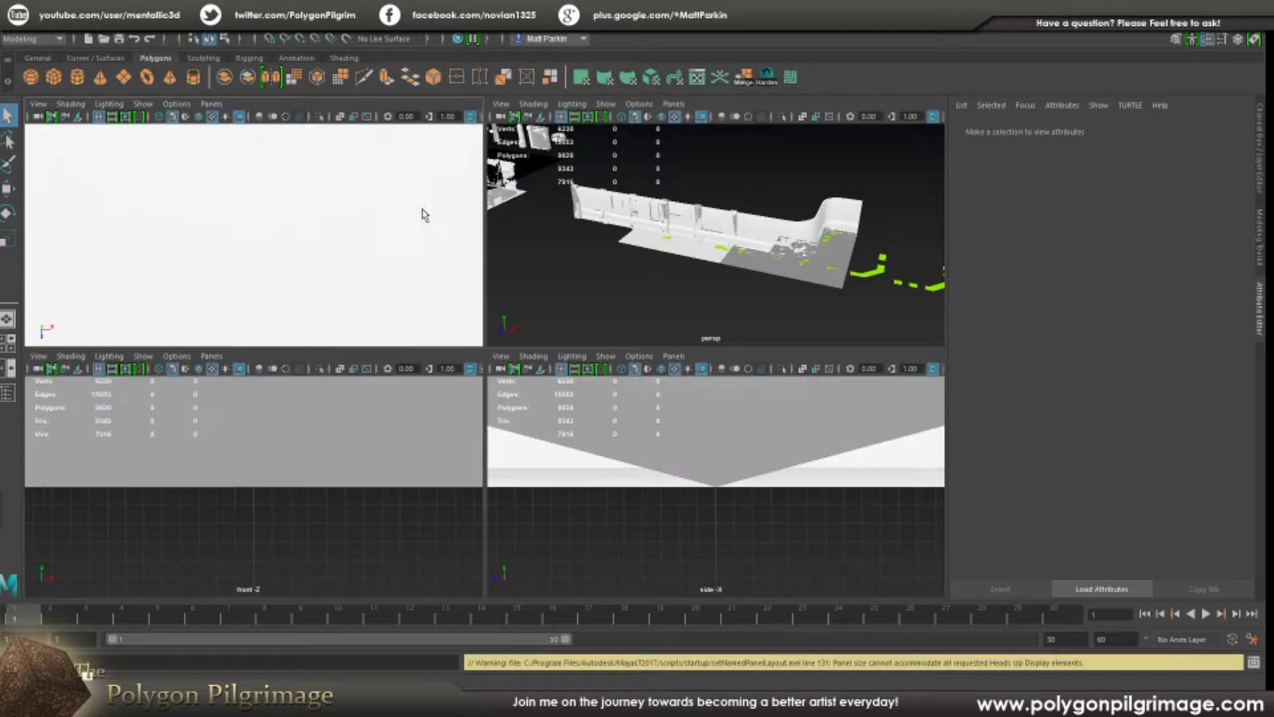
{"action": "key", "text": "space"}
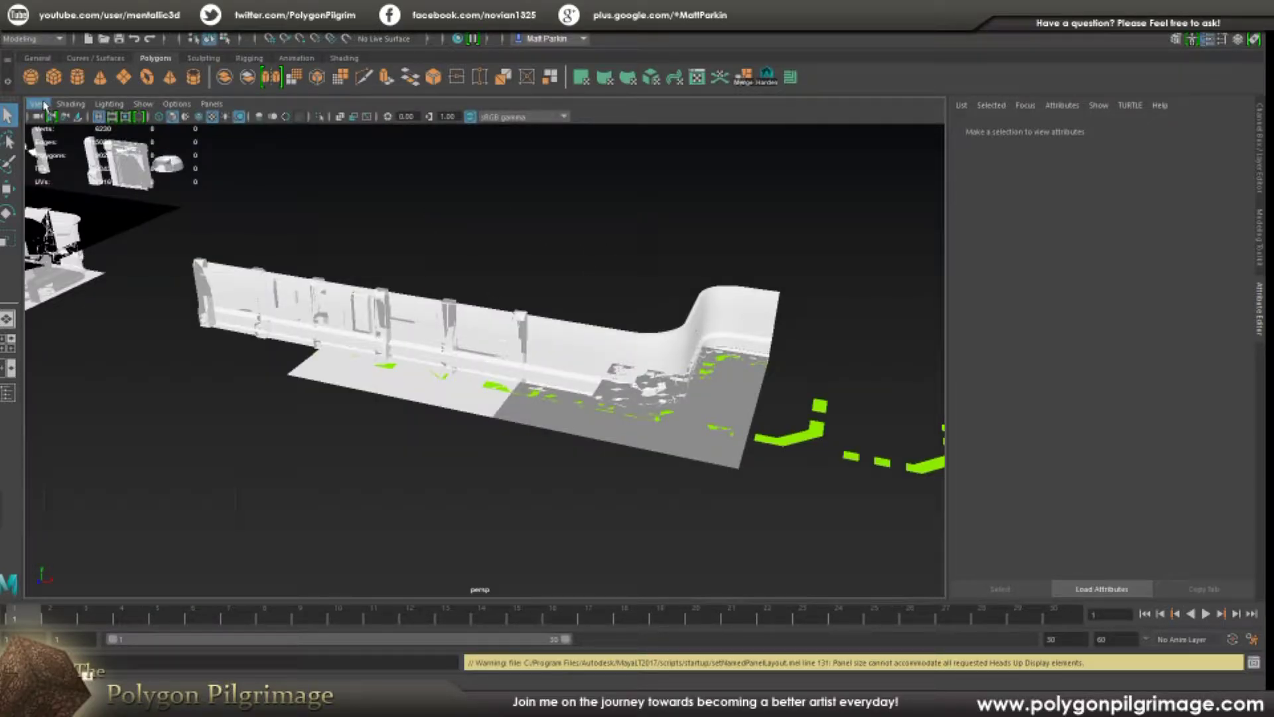
{"action": "left_click", "coordinate": [43, 104]}
{"action": "left_click", "coordinate": [40, 129]}
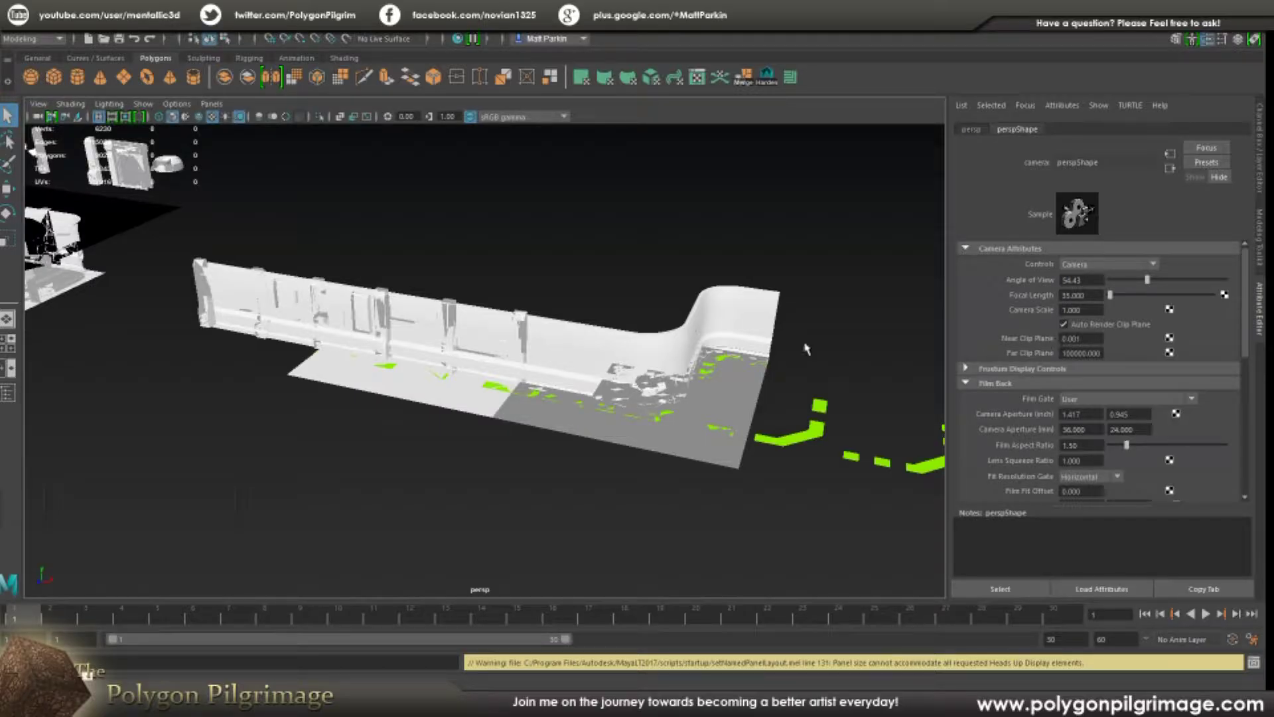
Step: Set the perspective camera's Near Clip Plane to 0.01
{"action": "left_click_drag", "start_coordinate": [632, 341], "coordinate": [612, 352], "text": "alt"}
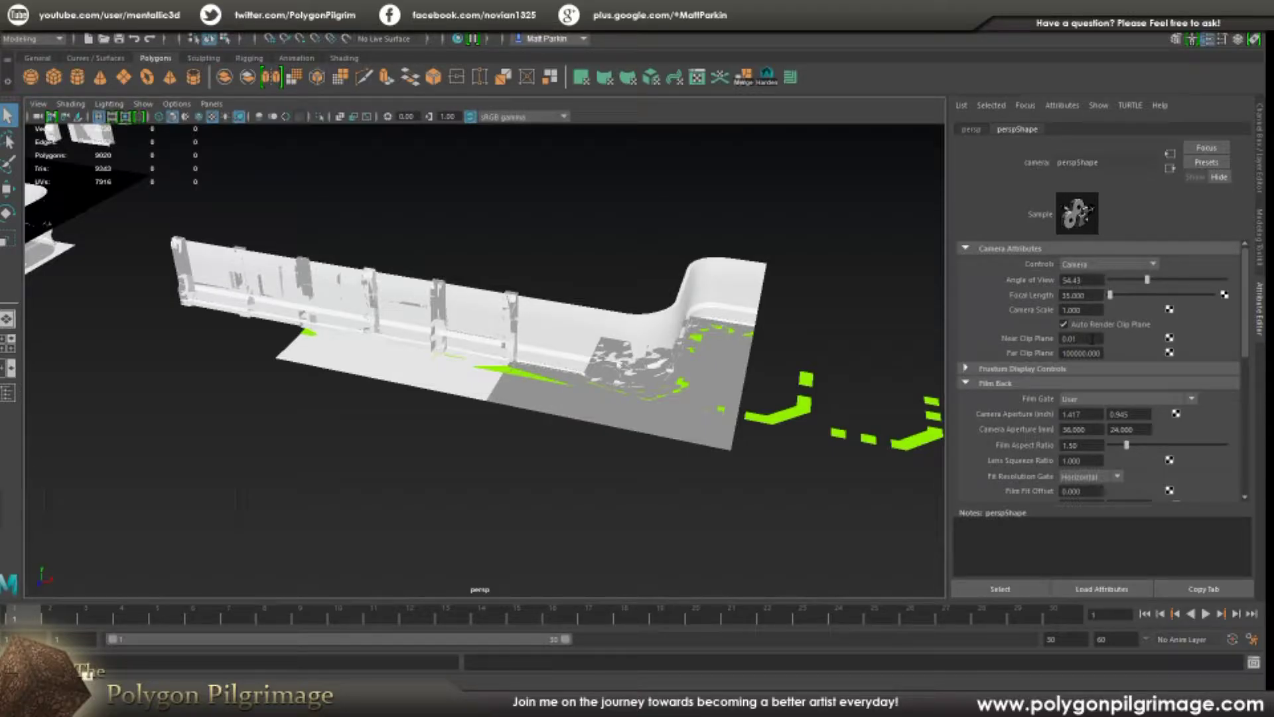
{"action": "key", "text": "Return"}
{"action": "mouse_move", "coordinate": [695, 307]}
{"action": "left_mouse_down", "text": "alt"}
{"action": "mouse_move", "coordinate": [686, 288]}
{"action": "mouse_move", "coordinate": [693, 304]}
{"action": "mouse_move", "coordinate": [674, 299]}
{"action": "mouse_move", "coordinate": [691, 307]}
{"action": "left_mouse_up", "text": "alt"}
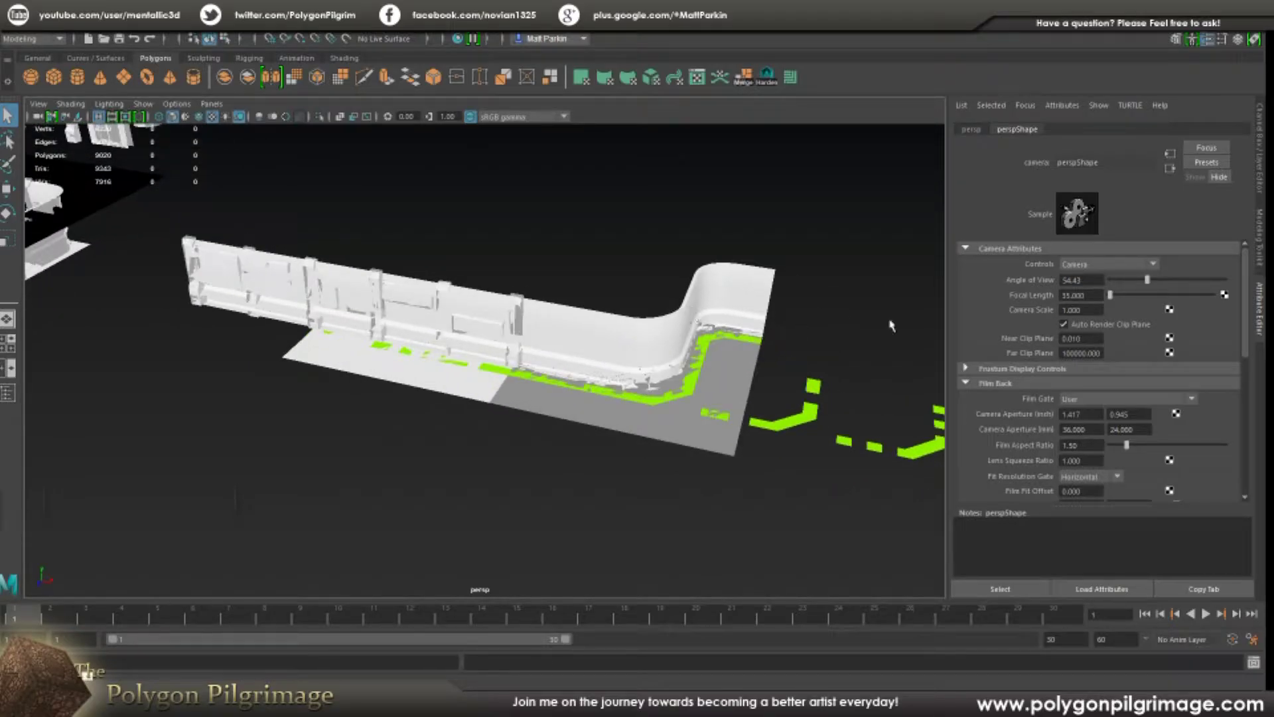
Step: Set the perspective camera's Near Clip Plane to 1
{"action": "left_click_drag", "start_coordinate": [1089, 339], "coordinate": [1032, 343]}
{"action": "type", "text": "1"}
{"action": "key", "text": "Return"}
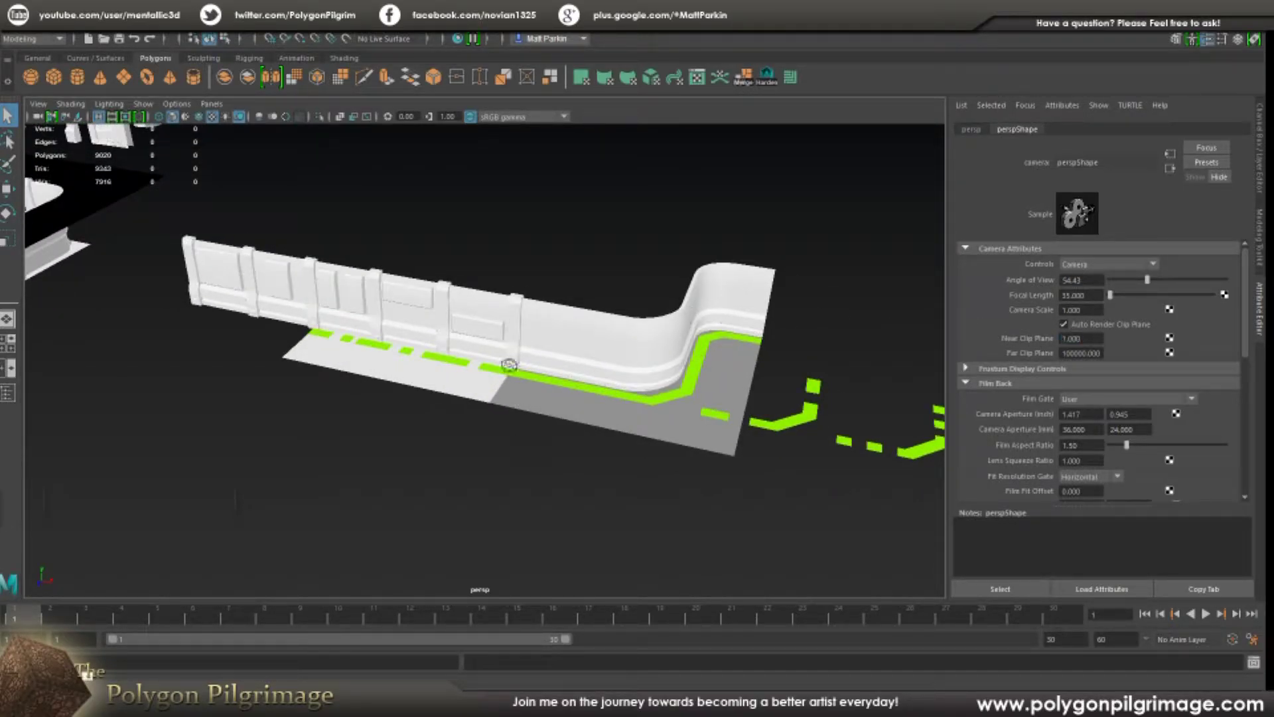
Step: Inspect both sides of the wall module and its green floor stripes at several distances for remaining display flicker
{"action": "left_click_drag", "start_coordinate": [508, 369], "coordinate": [839, 268], "text": "alt"}
{"action": "scroll", "coordinate": [527, 369], "scroll_direction": "down", "scroll_amount": 6}
{"action": "scroll", "coordinate": [525, 371], "scroll_direction": "up", "scroll_amount": 8}
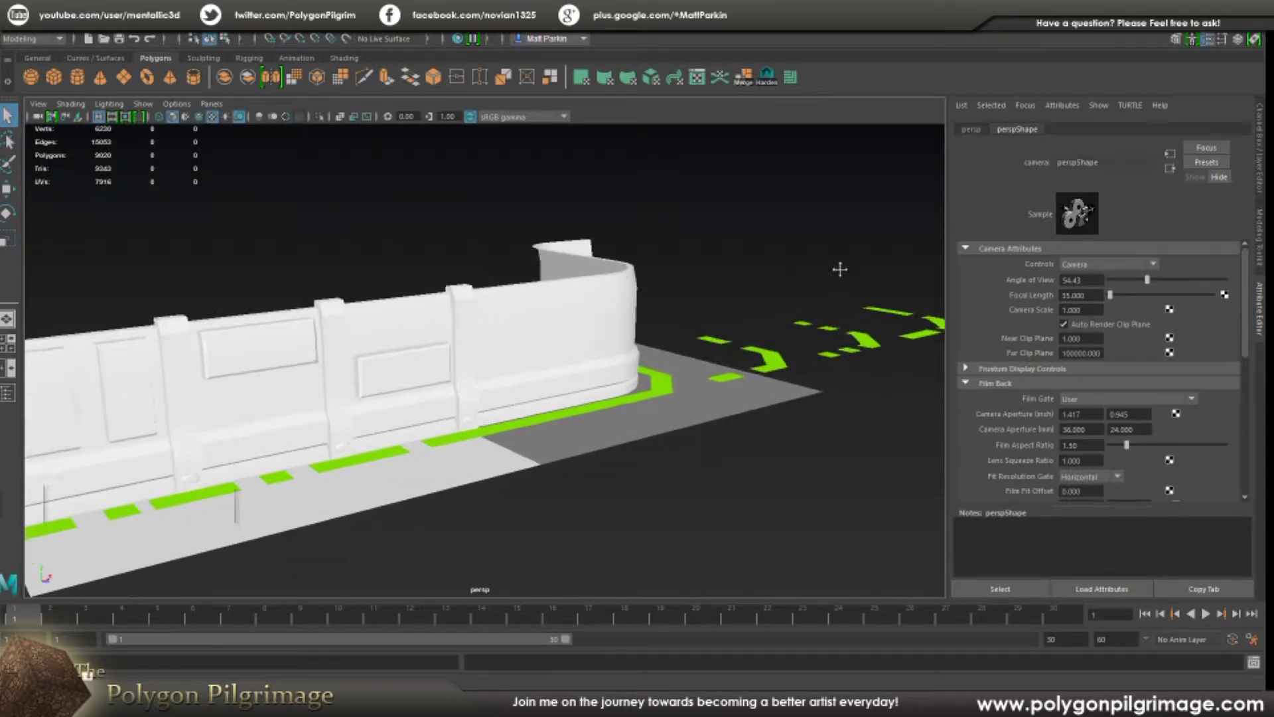
{"action": "middle_click_drag", "start_coordinate": [470, 417], "coordinate": [625, 377], "text": "alt"}
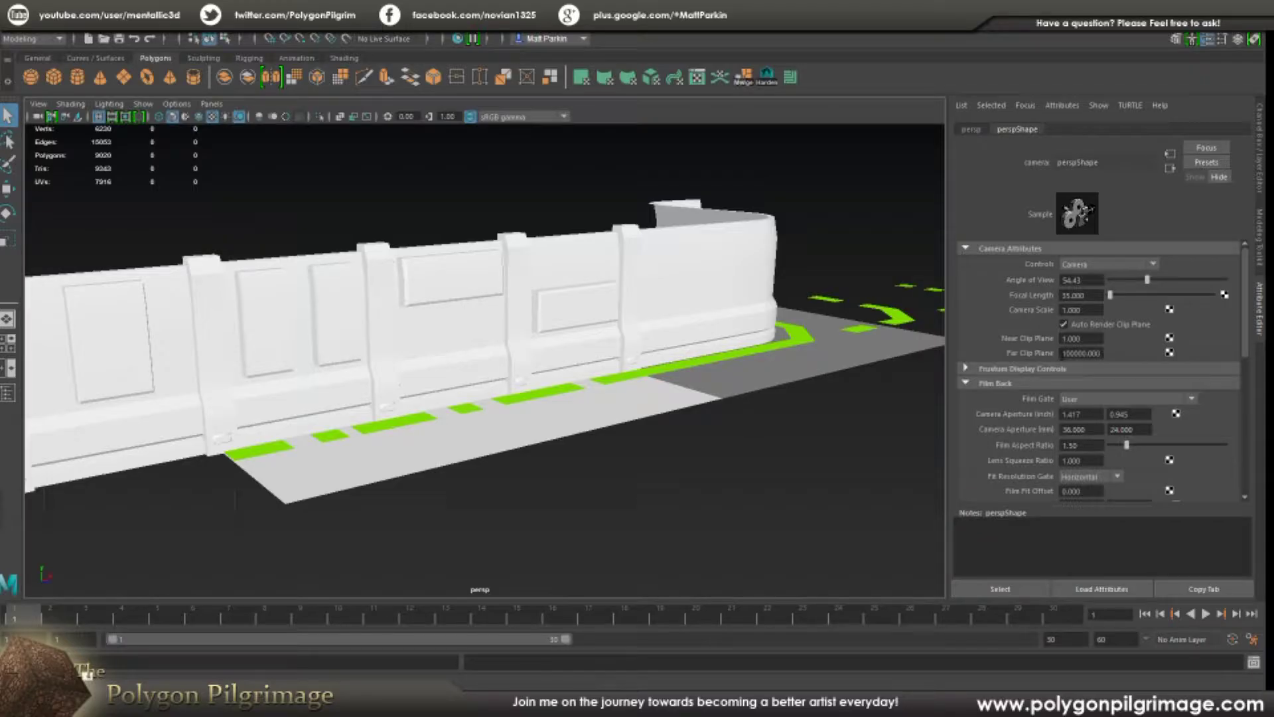
{"action": "left_click_drag", "start_coordinate": [757, 355], "coordinate": [495, 393], "text": "alt"}
{"action": "scroll", "coordinate": [495, 394], "scroll_direction": "down", "scroll_amount": 10}
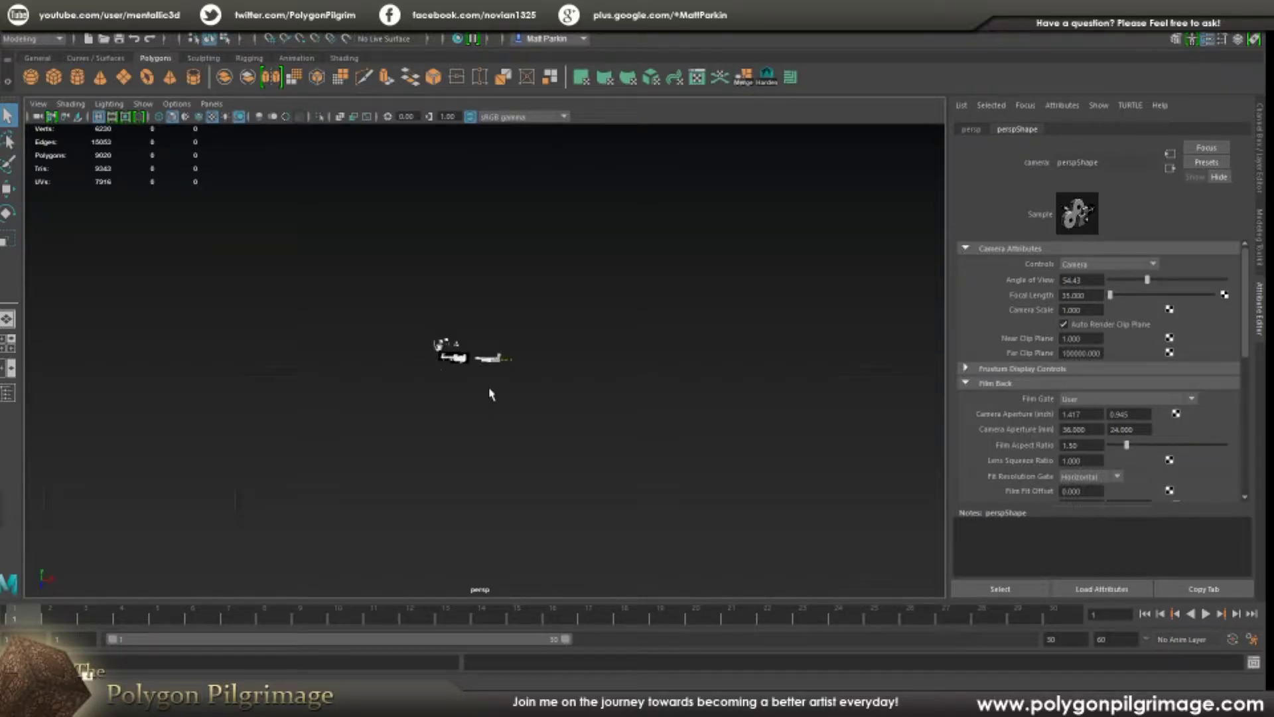
{"action": "scroll", "coordinate": [491, 394], "scroll_direction": "up", "scroll_amount": 8}
{"action": "middle_click_drag", "start_coordinate": [490, 394], "coordinate": [515, 365], "text": "alt"}
{"action": "scroll", "coordinate": [484, 400], "scroll_direction": "up", "scroll_amount": 8}
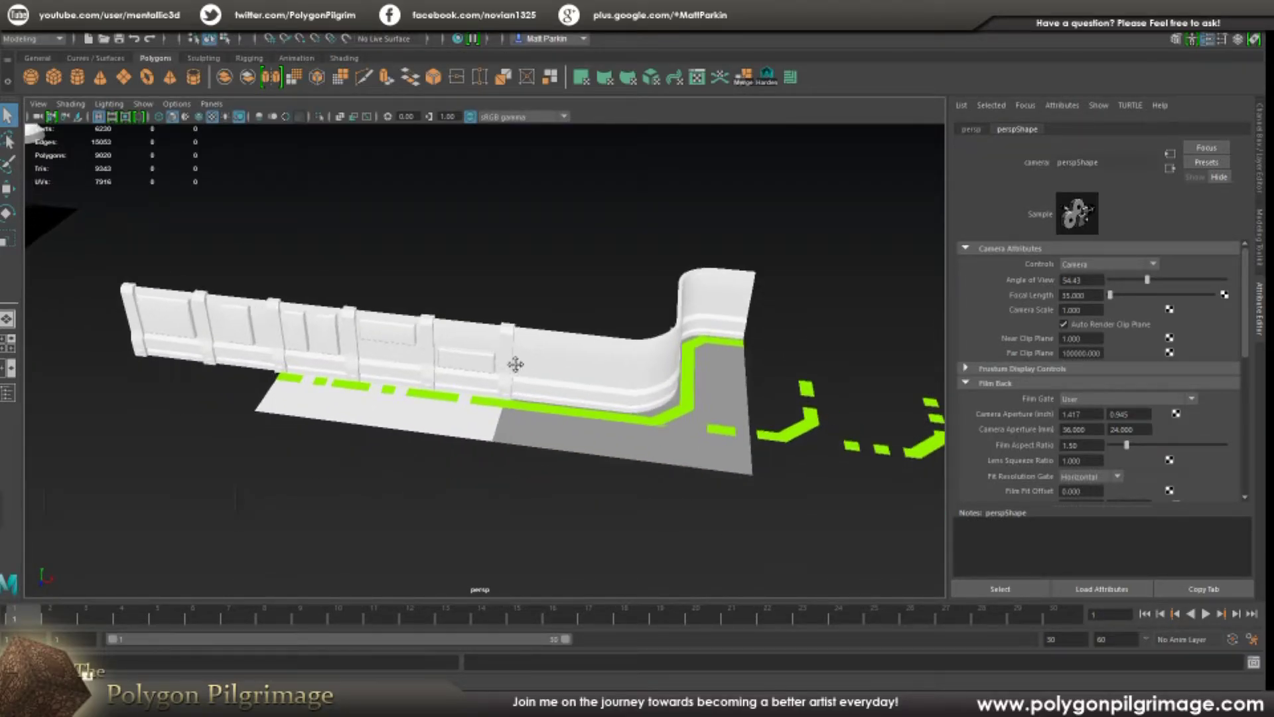
{"action": "scroll", "coordinate": [525, 385], "scroll_direction": "down", "scroll_amount": 4}
{"action": "scroll", "coordinate": [524, 387], "scroll_direction": "down", "scroll_amount": 3}
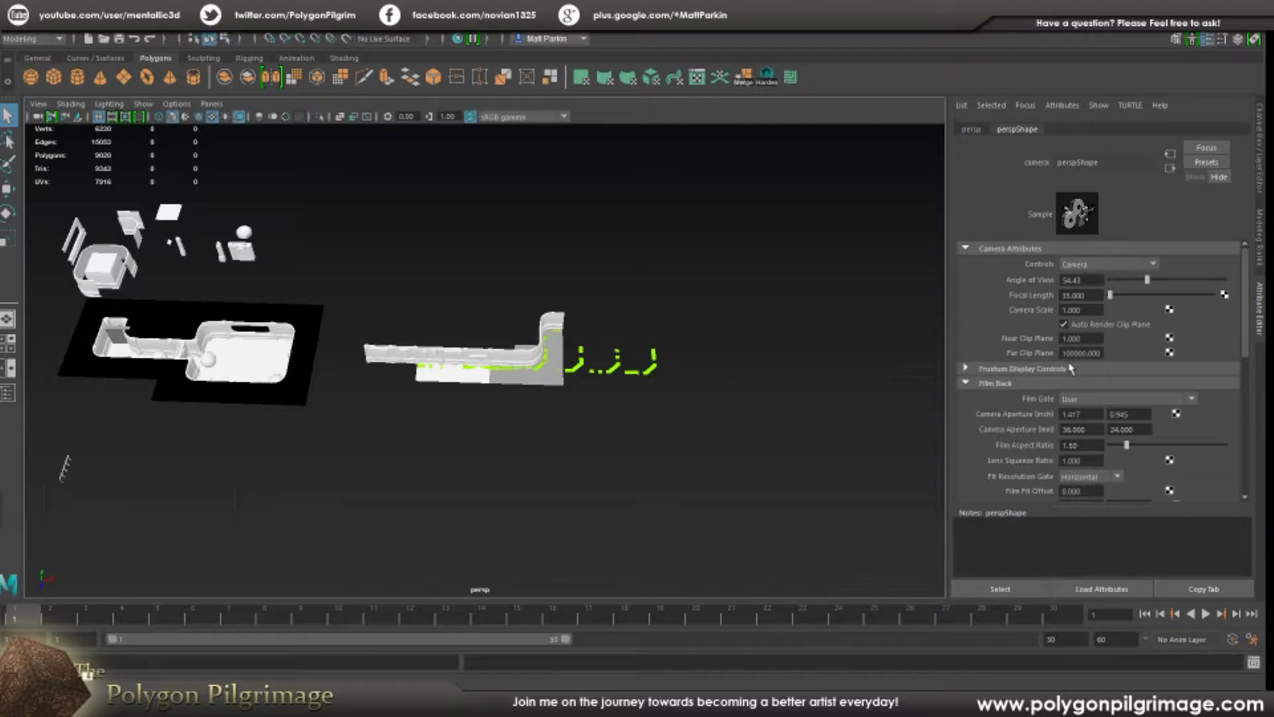
{"action": "scroll", "coordinate": [537, 397], "scroll_direction": "up", "scroll_amount": 6}
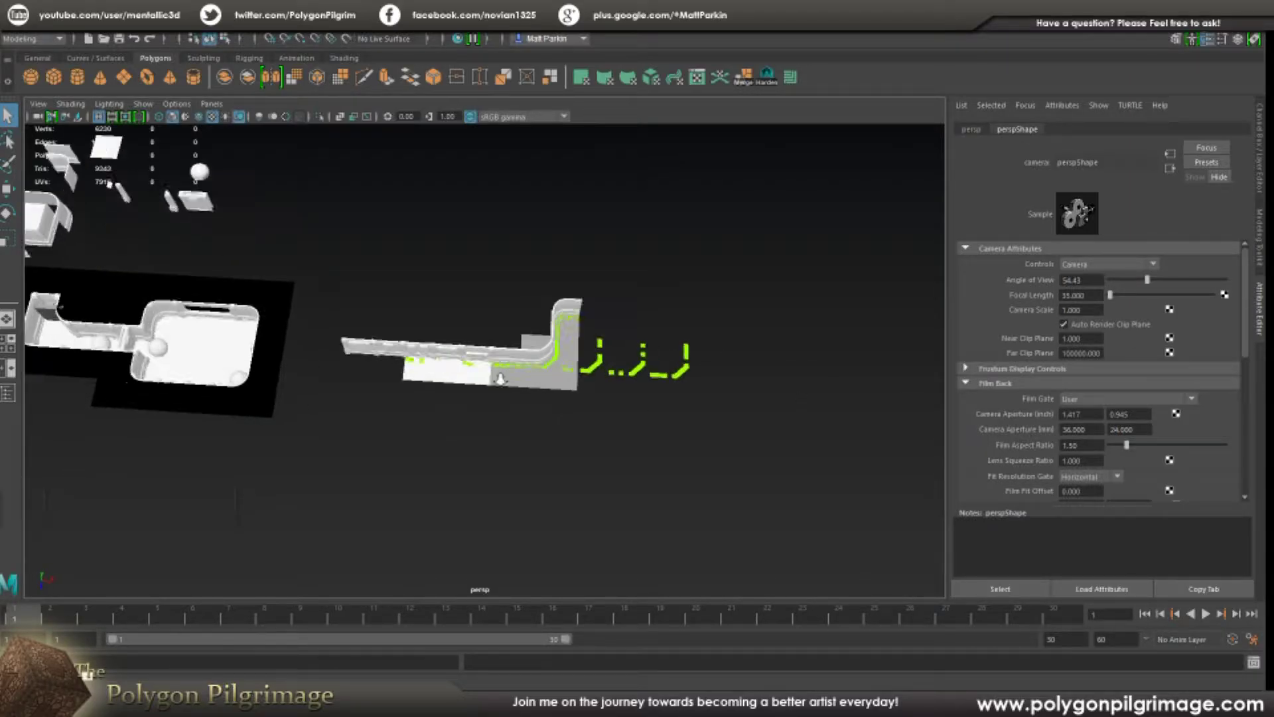
{"action": "left_click_drag", "start_coordinate": [536, 396], "coordinate": [649, 356], "text": "alt"}
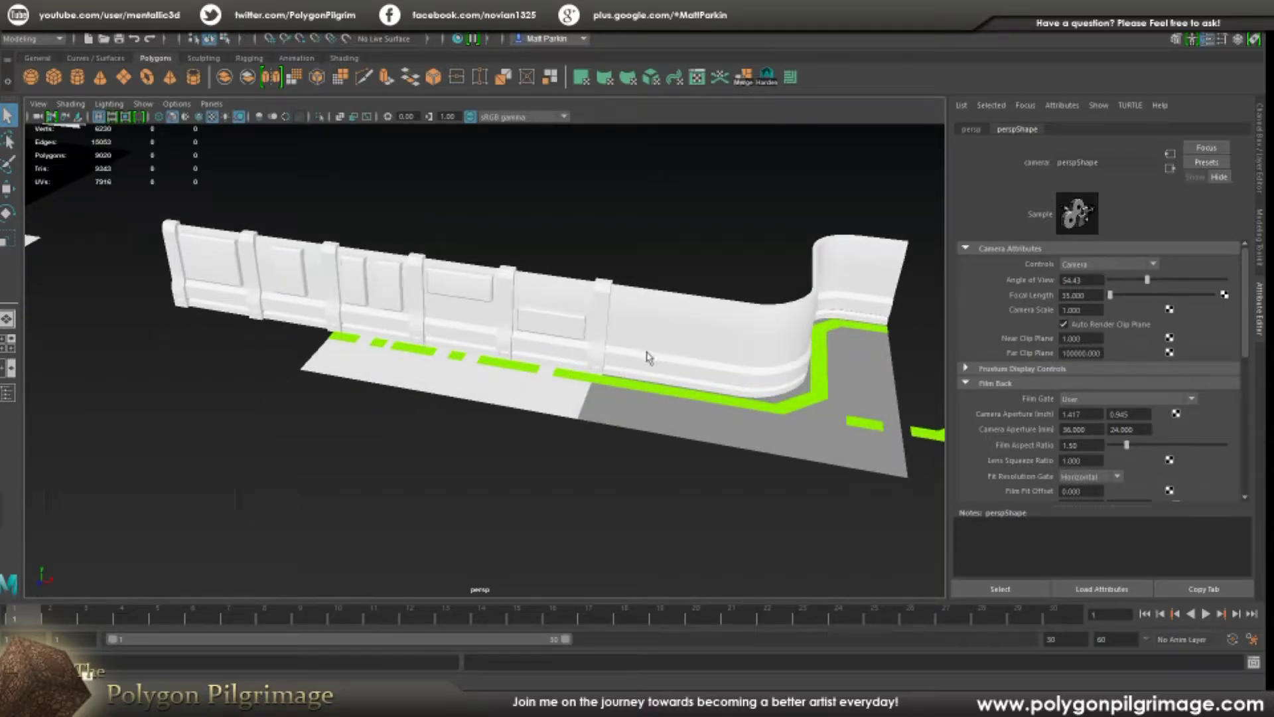
{"action": "scroll", "coordinate": [526, 360], "scroll_direction": "up", "scroll_amount": 3}
{"action": "mouse_move", "coordinate": [524, 360]}
{"action": "left_mouse_down", "text": "alt"}
{"action": "mouse_move", "coordinate": [478, 318]}
{"action": "mouse_move", "coordinate": [504, 332]}
{"action": "mouse_move", "coordinate": [498, 347]}
{"action": "mouse_move", "coordinate": [529, 355]}
{"action": "left_mouse_up", "text": "alt"}
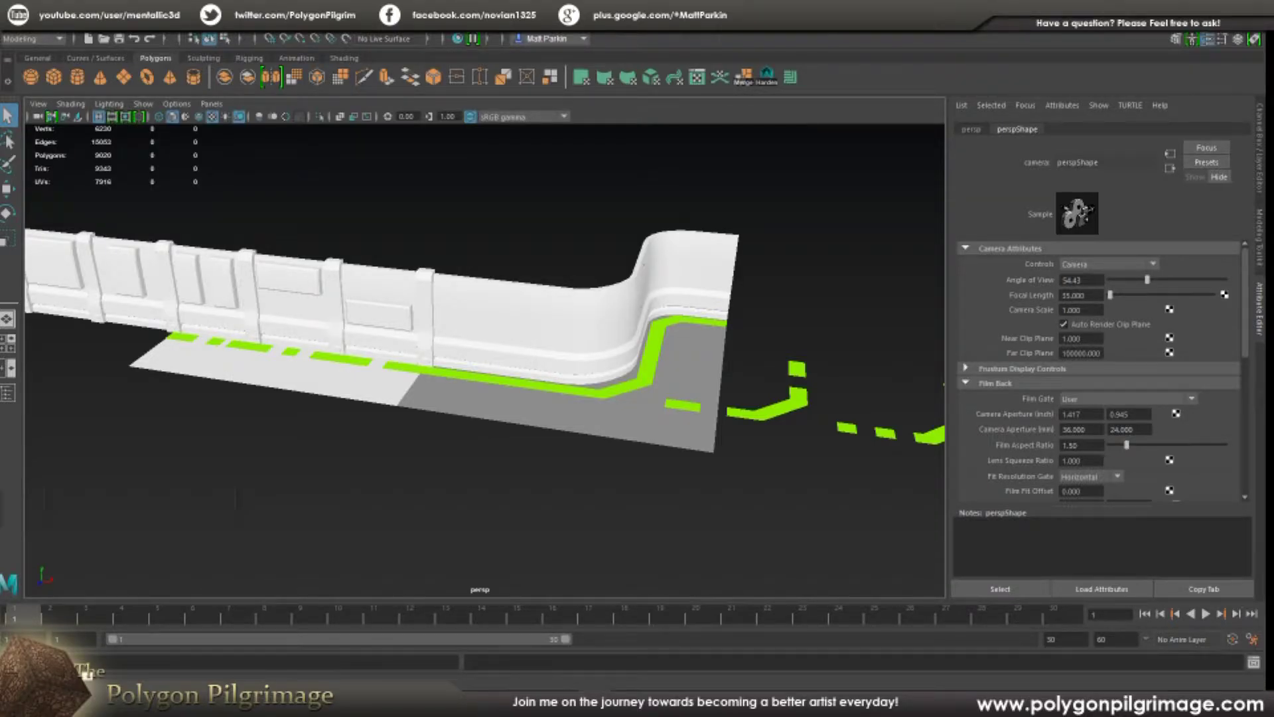
{"action": "left_click", "coordinate": [768, 75]}
{"action": "left_click", "coordinate": [768, 78]}
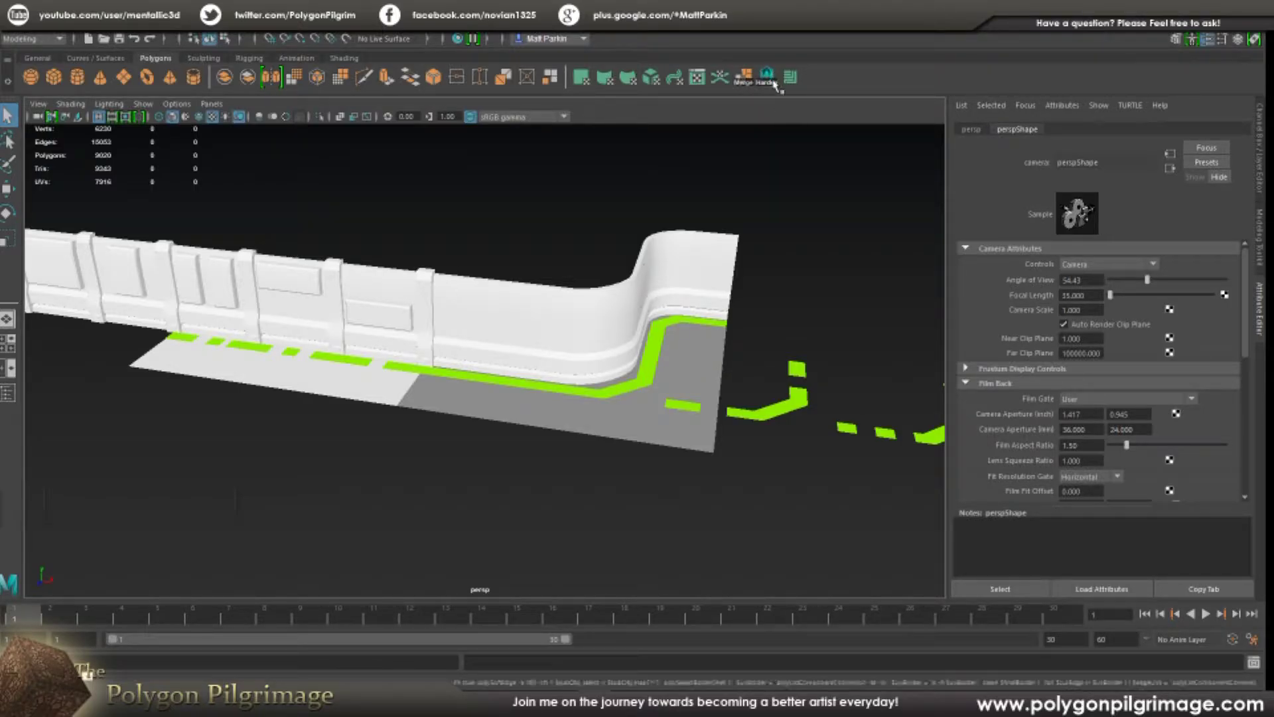
{"action": "left_click", "coordinate": [770, 83]}
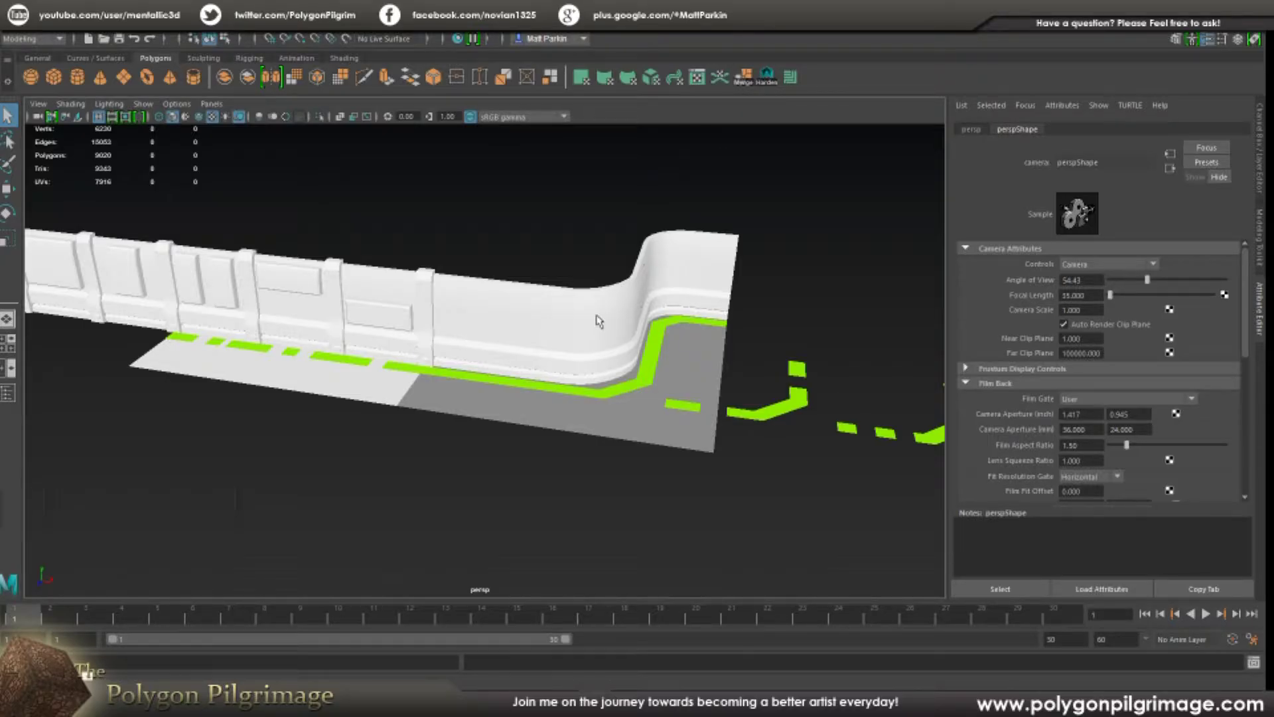
{"action": "left_click", "coordinate": [770, 83]}
{"action": "right_click", "coordinate": [770, 85]}
{"action": "left_click", "coordinate": [762, 147]}
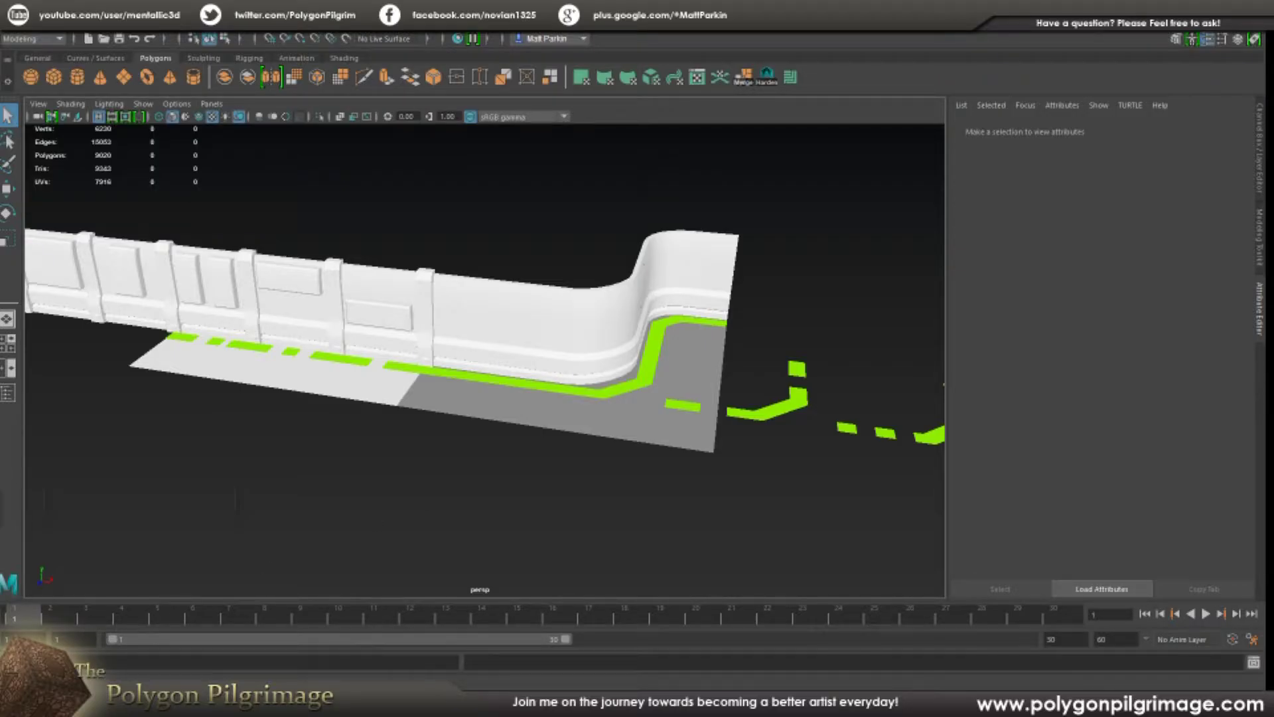
Step: Save the MEL script that hardens UV border edges to the shelf as Test, and close the Script Editor
{"action": "left_click_drag", "start_coordinate": [706, 149], "coordinate": [492, 143]}
{"action": "scroll", "coordinate": [810, 475], "scroll_direction": "down", "scroll_amount": 2}
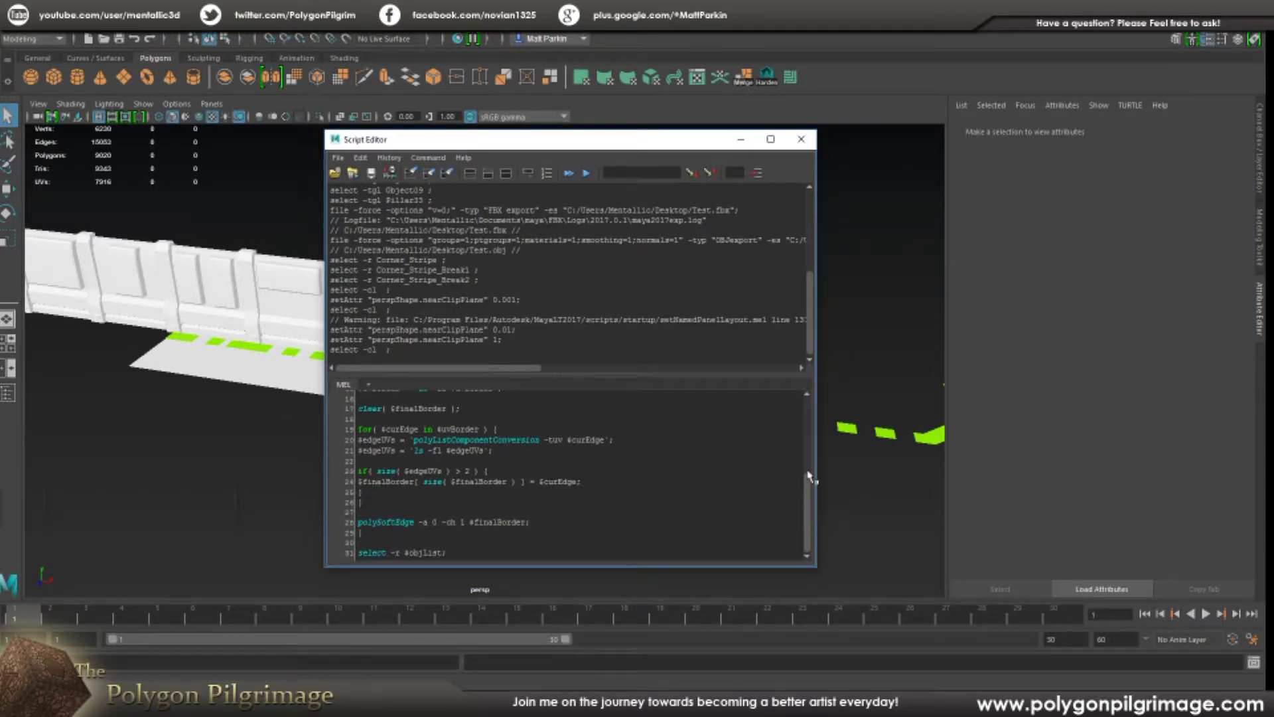
{"action": "left_click_drag", "start_coordinate": [809, 473], "coordinate": [819, 501]}
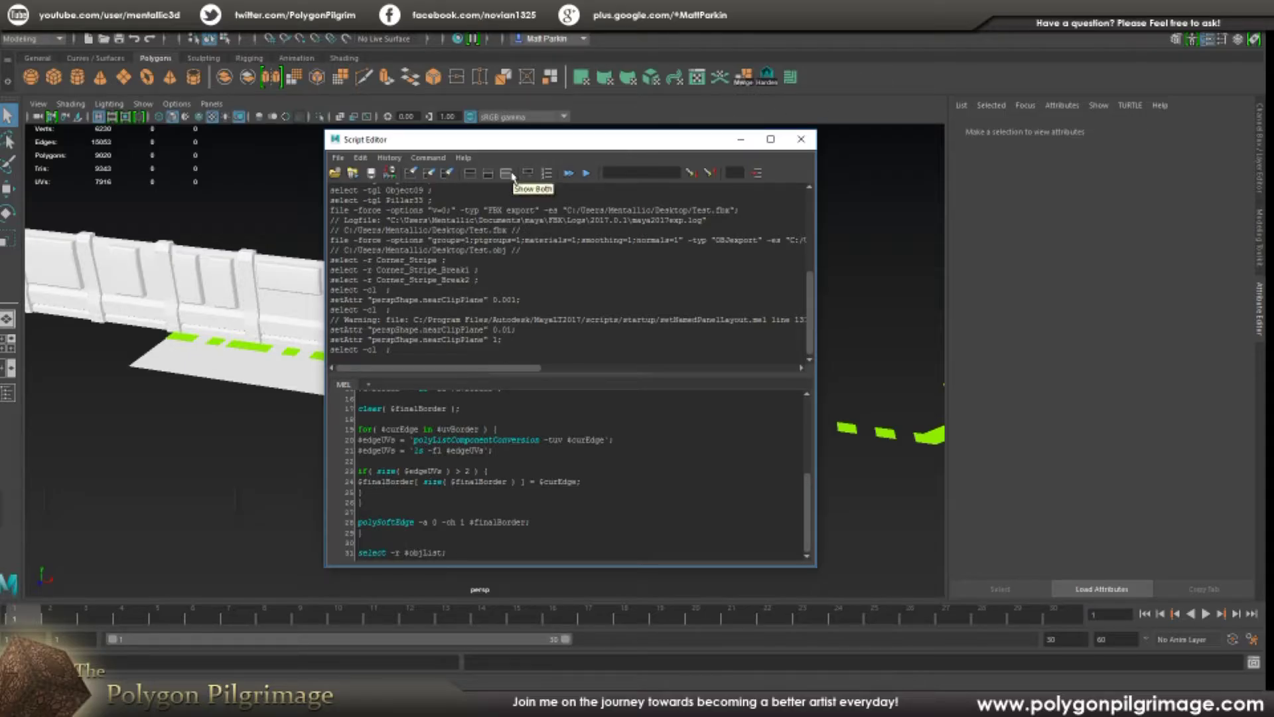
{"action": "left_click", "coordinate": [389, 174]}
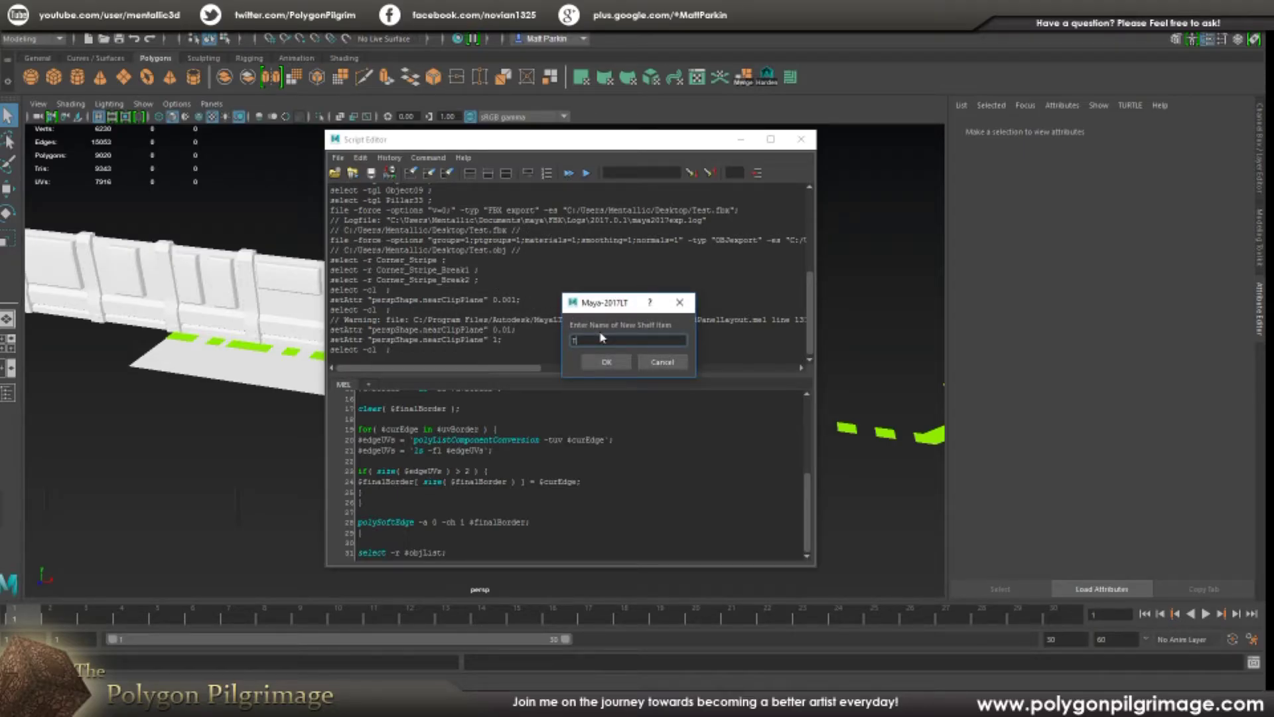
{"action": "left_click", "coordinate": [606, 363]}
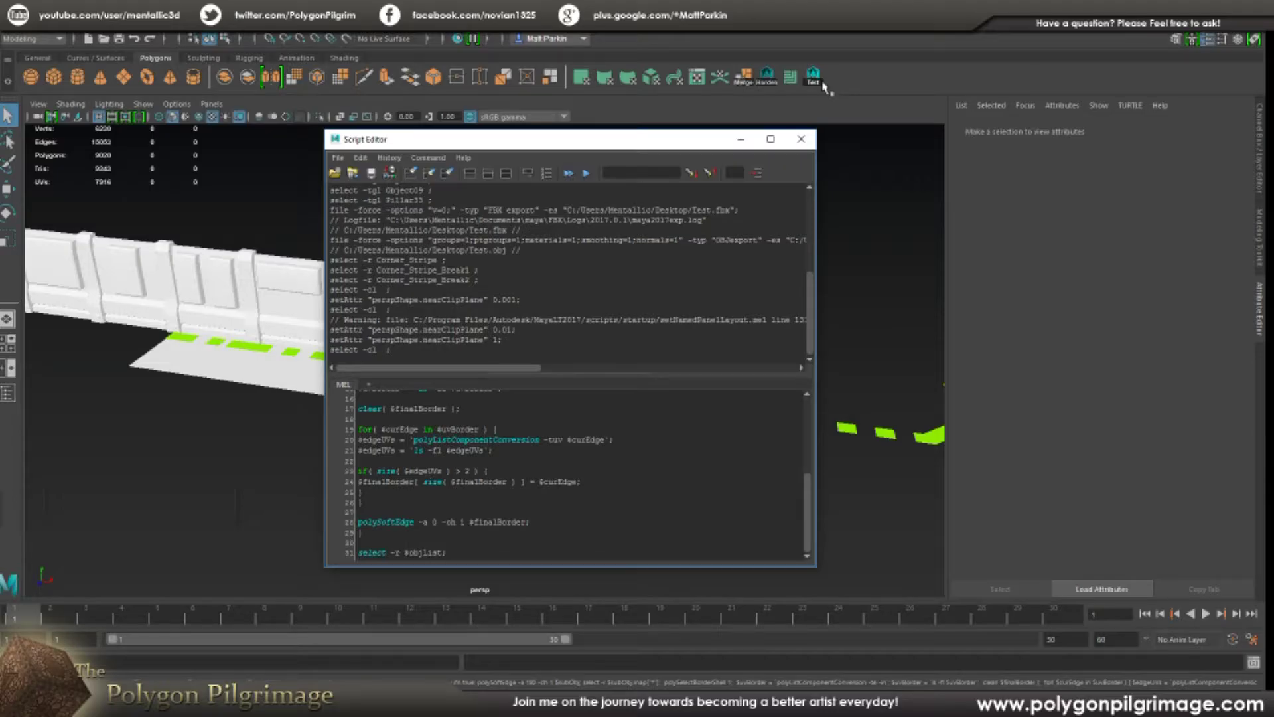
{"action": "left_click", "coordinate": [801, 139]}
Step: Run the Test shelf script on the curved wall corner mesh and inspect its shading from several angles
{"action": "left_click", "coordinate": [601, 335]}
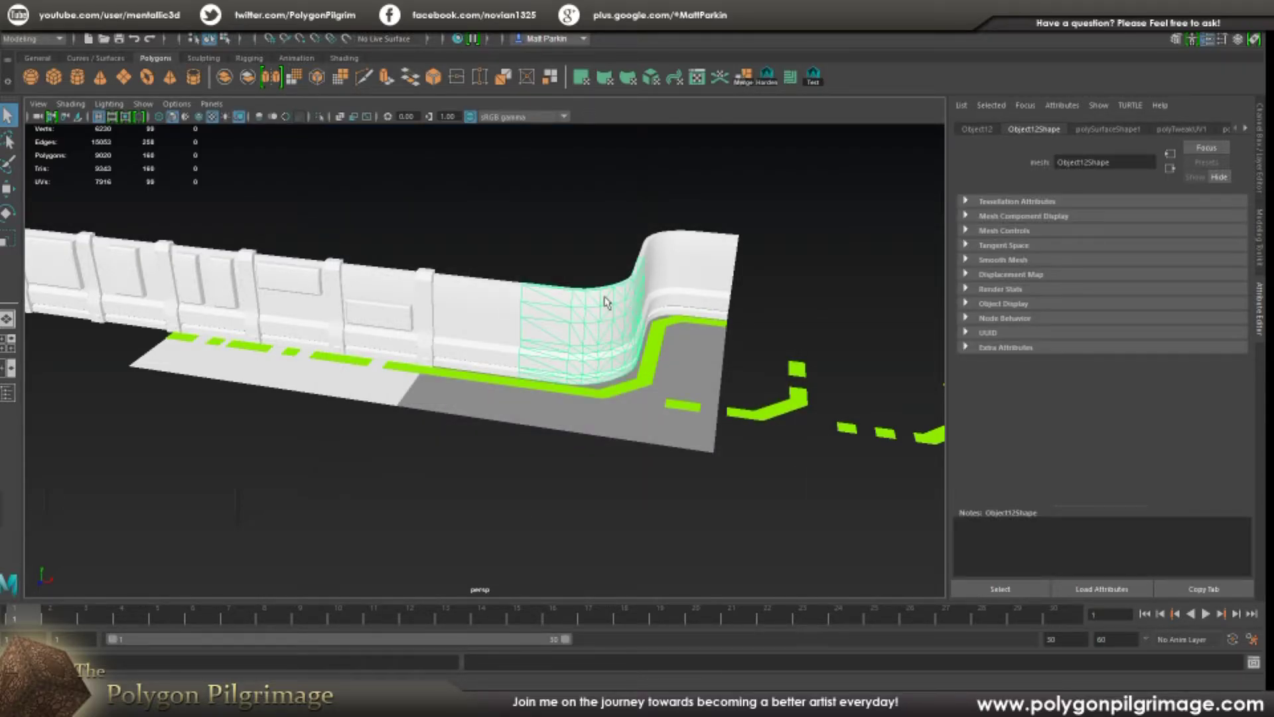
{"action": "left_click", "coordinate": [813, 77]}
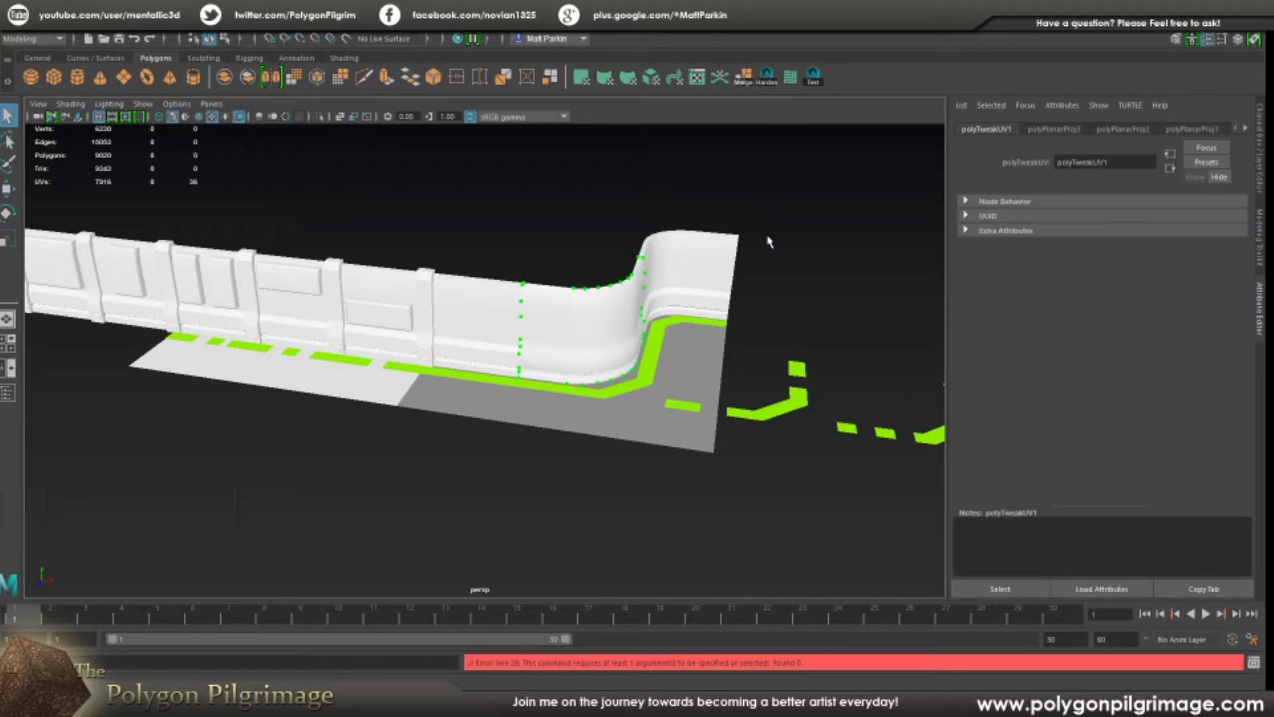
{"action": "left_click_drag", "start_coordinate": [596, 320], "coordinate": [623, 328], "text": "alt"}
{"action": "scroll", "coordinate": [633, 325], "scroll_direction": "up", "scroll_amount": 4}
{"action": "left_click_drag", "start_coordinate": [708, 327], "coordinate": [763, 273], "text": "alt"}
{"action": "left_click", "coordinate": [707, 299]}
{"action": "scroll", "coordinate": [684, 330], "scroll_direction": "down", "scroll_amount": 8}
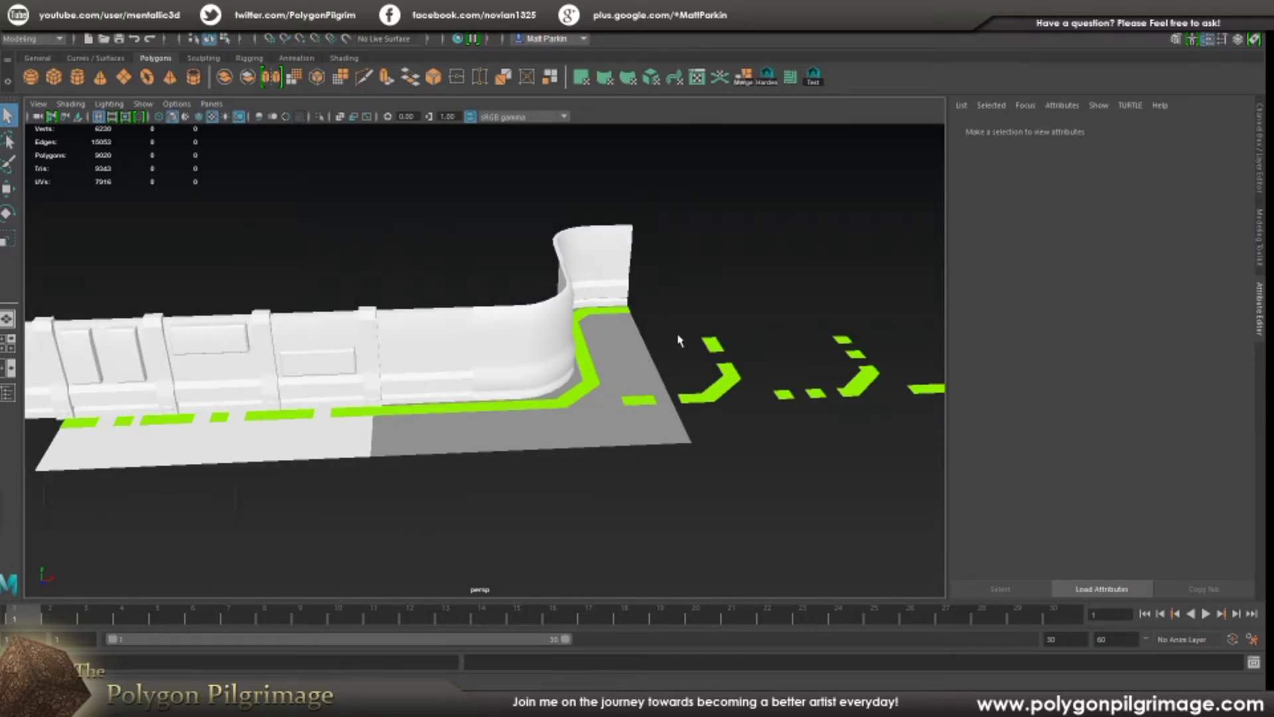
{"action": "left_click_drag", "start_coordinate": [679, 337], "coordinate": [503, 327], "text": "alt"}
Step: Undo the Test script run on the curved wall corner and clear the selection
{"action": "key", "text": "ctrl+z"}
{"action": "key", "text": "ctrl+z"}
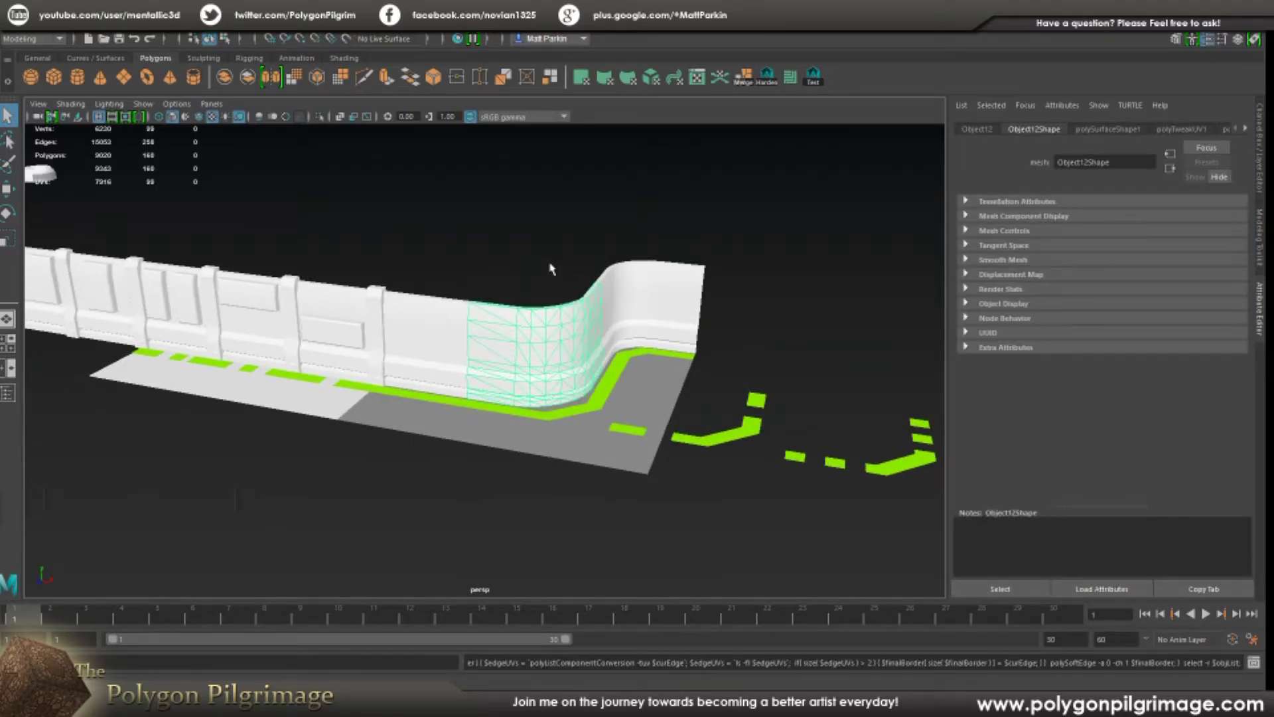
{"action": "left_click", "coordinate": [551, 265]}
{"action": "left_click_drag", "start_coordinate": [554, 313], "coordinate": [548, 373], "text": "alt"}
{"action": "scroll", "coordinate": [549, 379], "scroll_direction": "up", "scroll_amount": 5}
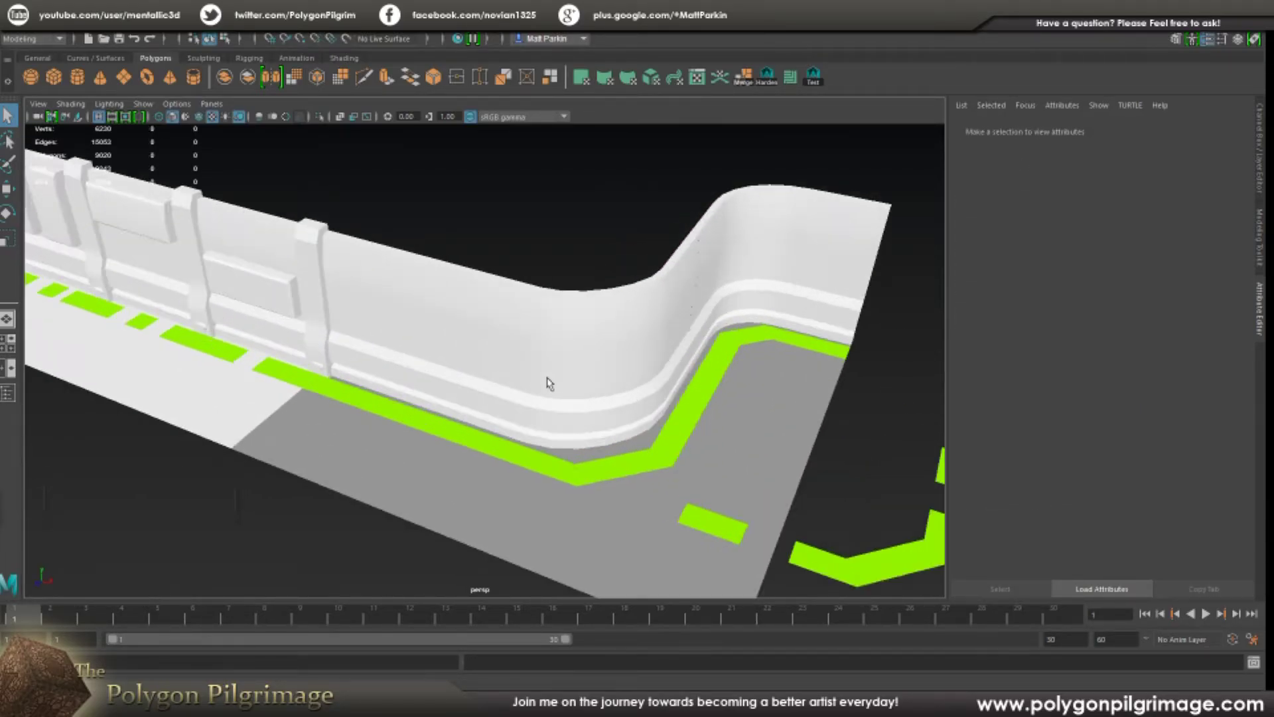
Step: Reopen the perspective camera's attributes to review its clip plane settings
{"action": "mouse_move", "coordinate": [814, 76]}
{"action": "scroll", "coordinate": [465, 219], "scroll_direction": "up", "scroll_amount": 3}
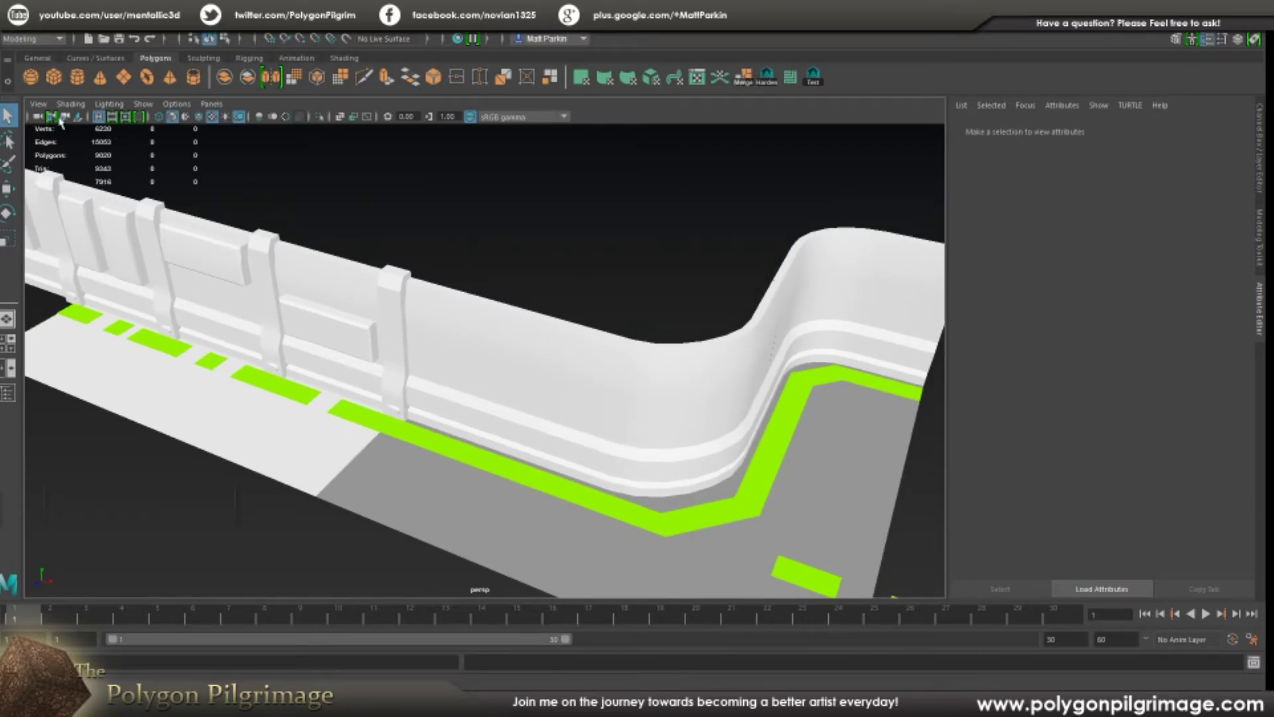
{"action": "left_click", "coordinate": [48, 106]}
{"action": "left_click", "coordinate": [53, 130]}
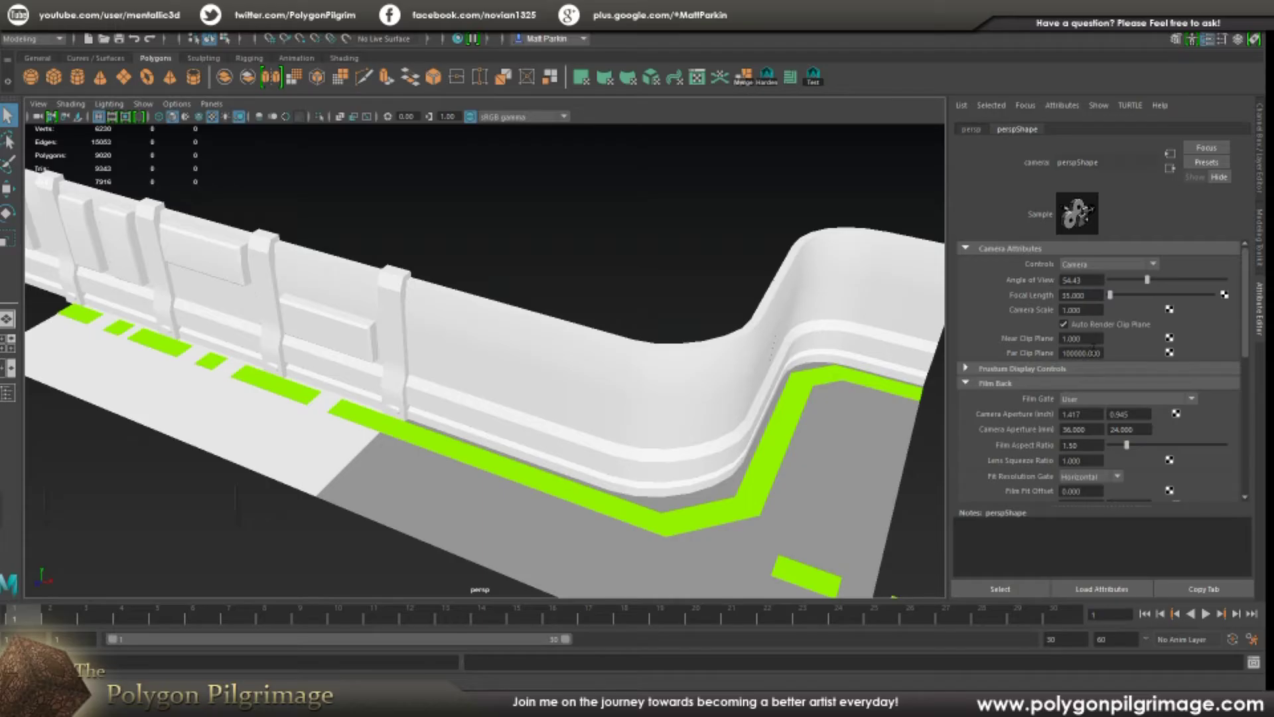
Step: Examine the wall panels, pillars and whole room layout at close and far range, and clear the selection
{"action": "left_click_drag", "start_coordinate": [472, 317], "coordinate": [518, 317], "text": "alt"}
{"action": "middle_click_drag", "start_coordinate": [519, 318], "coordinate": [657, 333], "text": "alt"}
{"action": "scroll", "coordinate": [481, 392], "scroll_direction": "up", "scroll_amount": 5}
{"action": "scroll", "coordinate": [481, 393], "scroll_direction": "down", "scroll_amount": 12}
{"action": "left_click_drag", "start_coordinate": [481, 392], "coordinate": [541, 372], "text": "alt"}
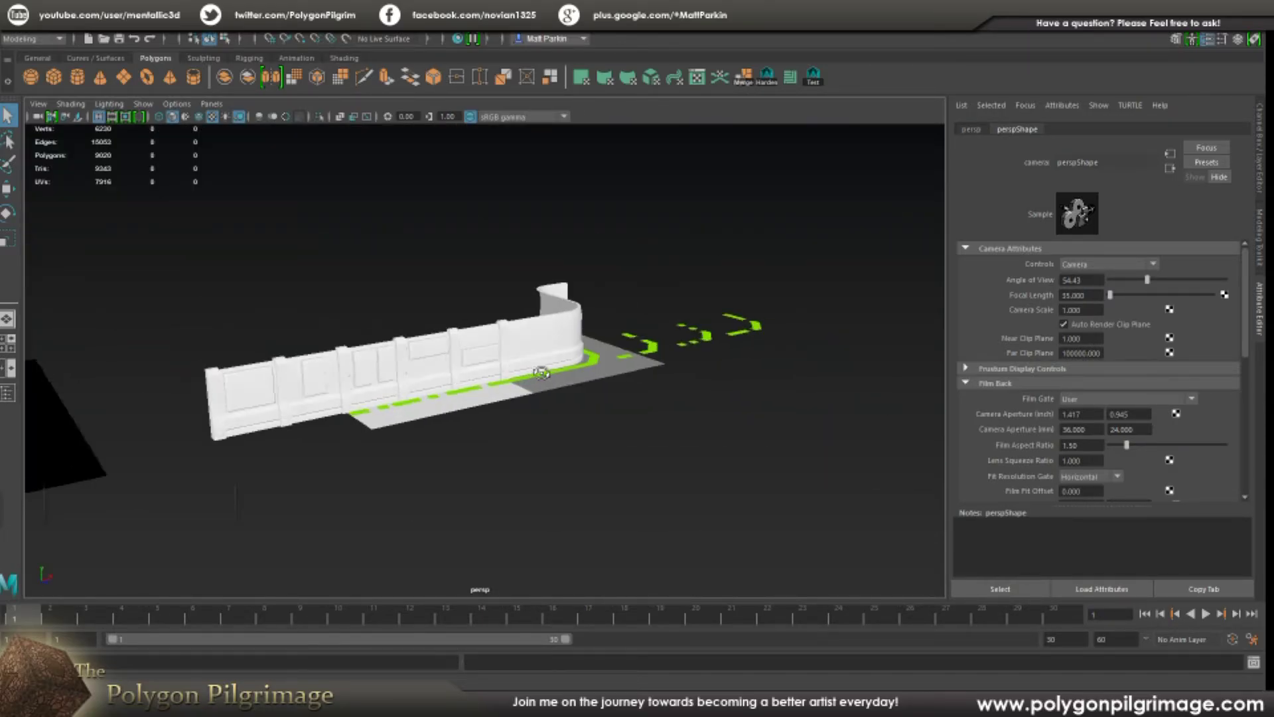
{"action": "scroll", "coordinate": [542, 372], "scroll_direction": "up", "scroll_amount": 10}
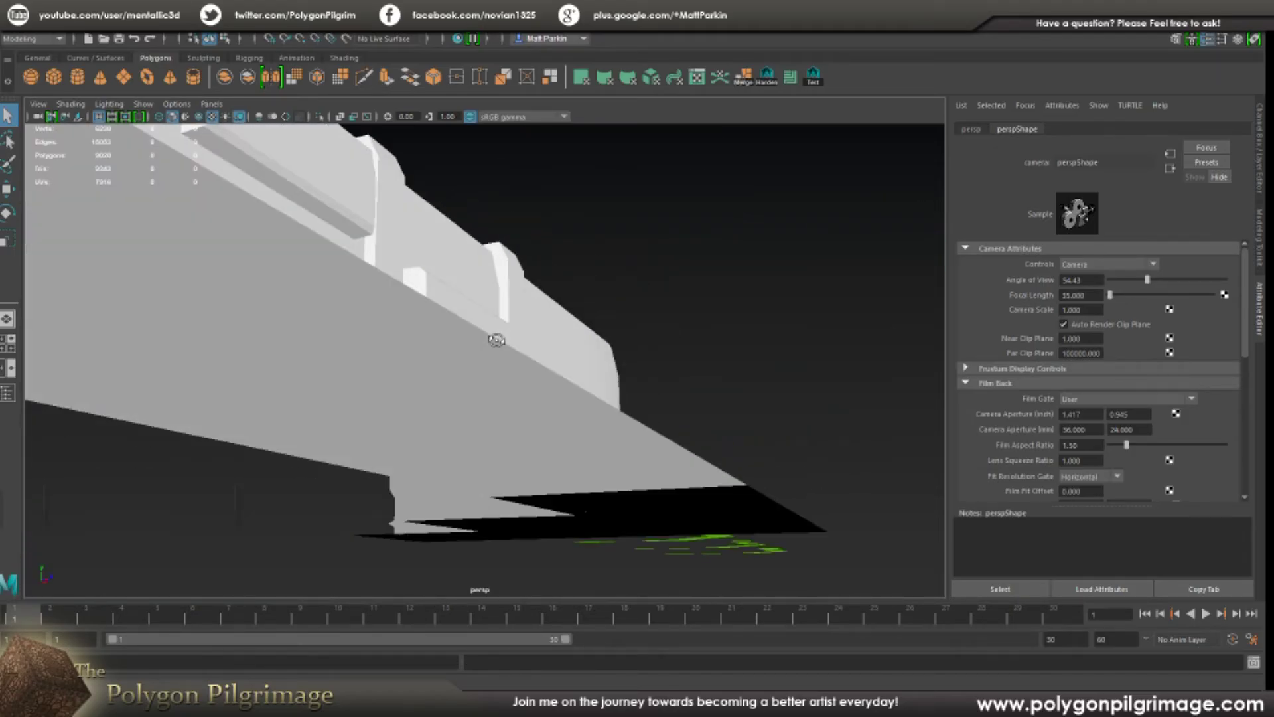
{"action": "left_click_drag", "start_coordinate": [497, 340], "coordinate": [371, 403], "text": "alt"}
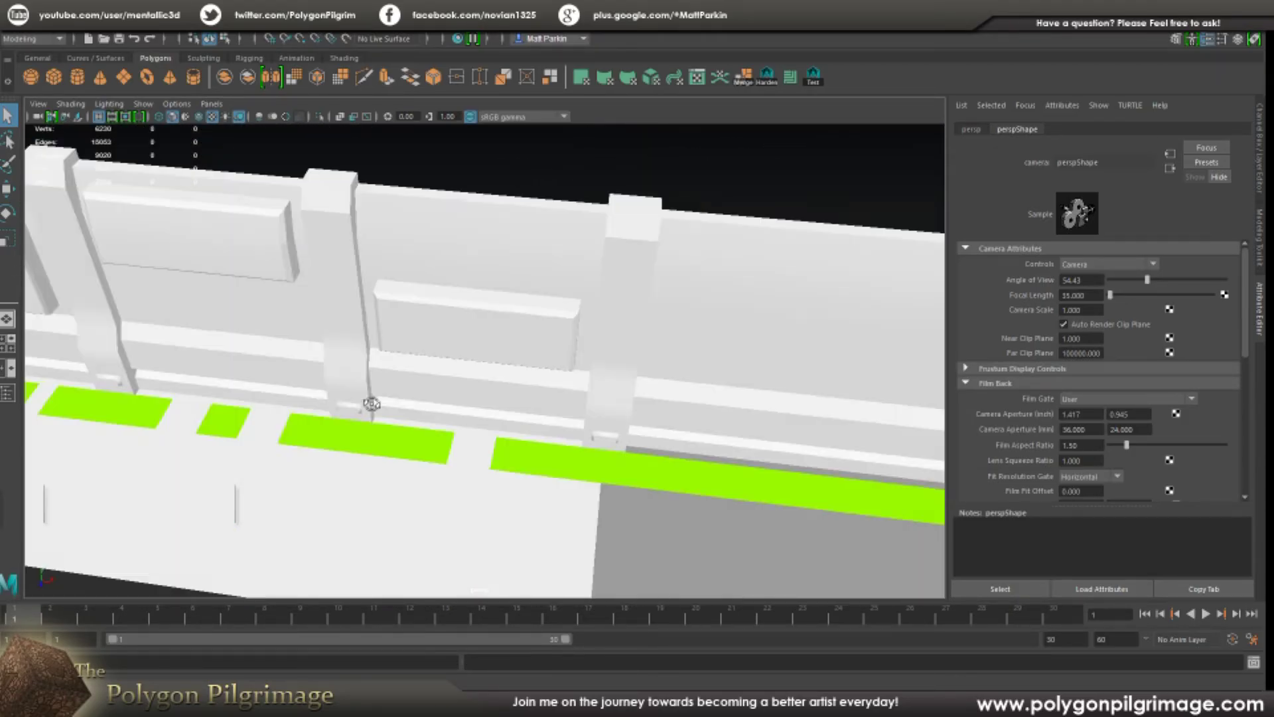
{"action": "scroll", "coordinate": [449, 411], "scroll_direction": "down", "scroll_amount": 10}
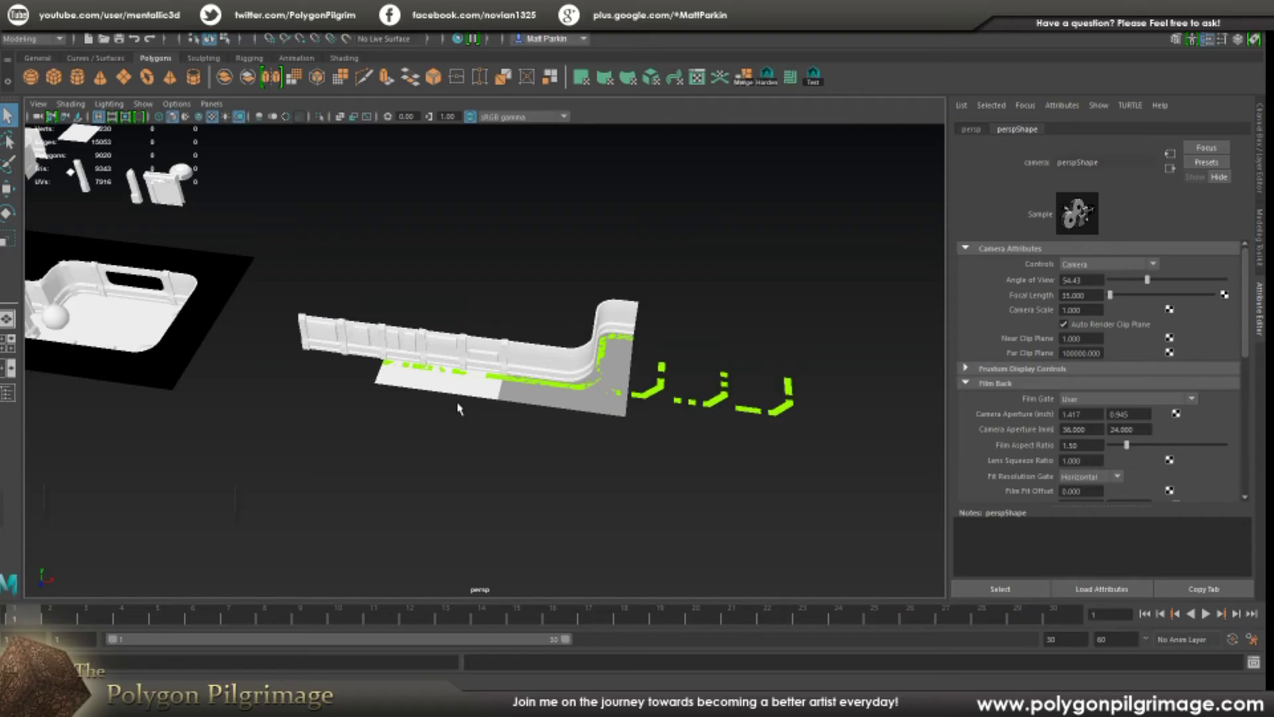
{"action": "middle_click_drag", "start_coordinate": [458, 404], "coordinate": [662, 403], "text": "alt"}
{"action": "left_click_drag", "start_coordinate": [574, 384], "coordinate": [587, 395], "text": "alt"}
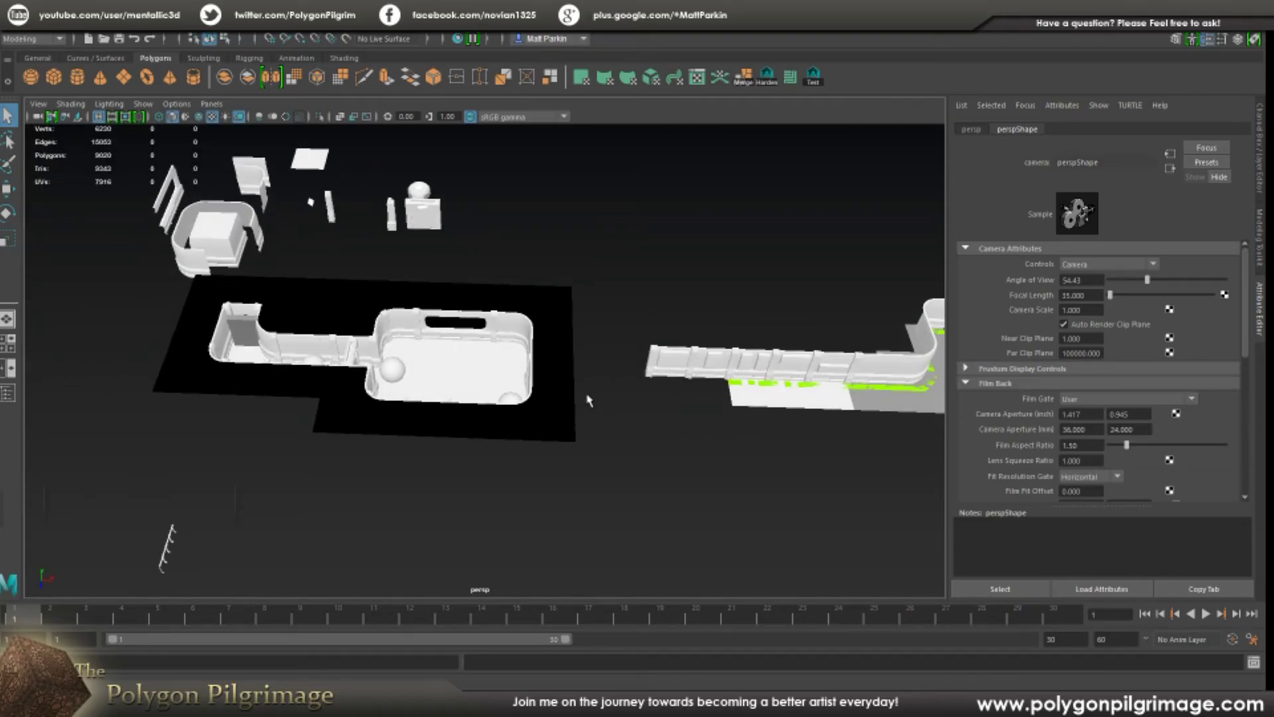
{"action": "left_click", "coordinate": [602, 336]}
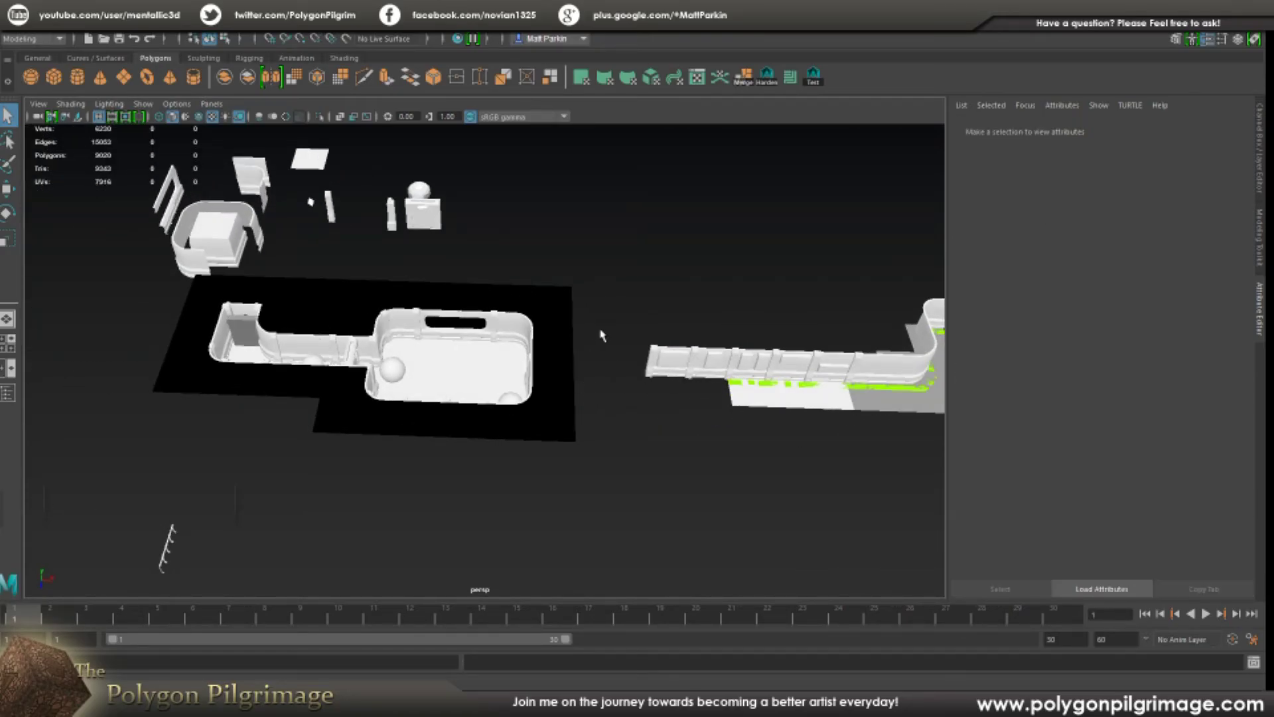